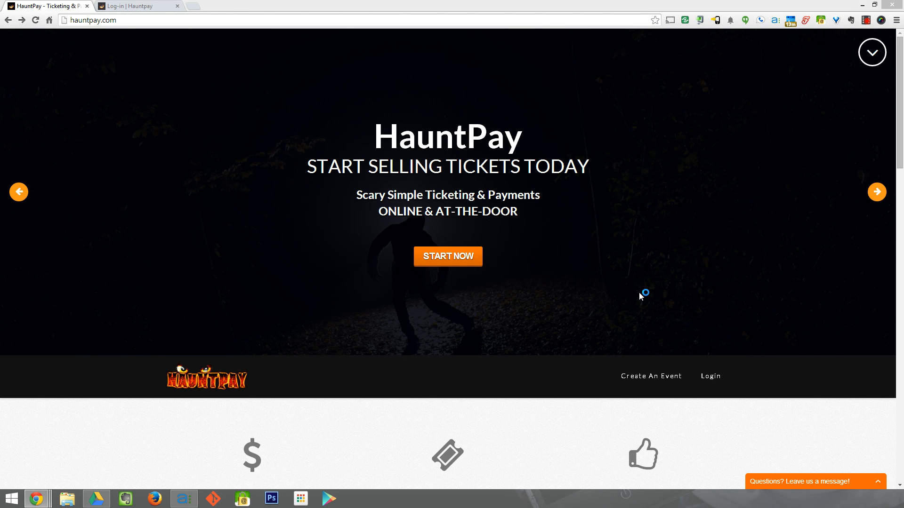
- Sign in to the HauntPay test site with the prefilled admin email and password
key(ctrl+l)
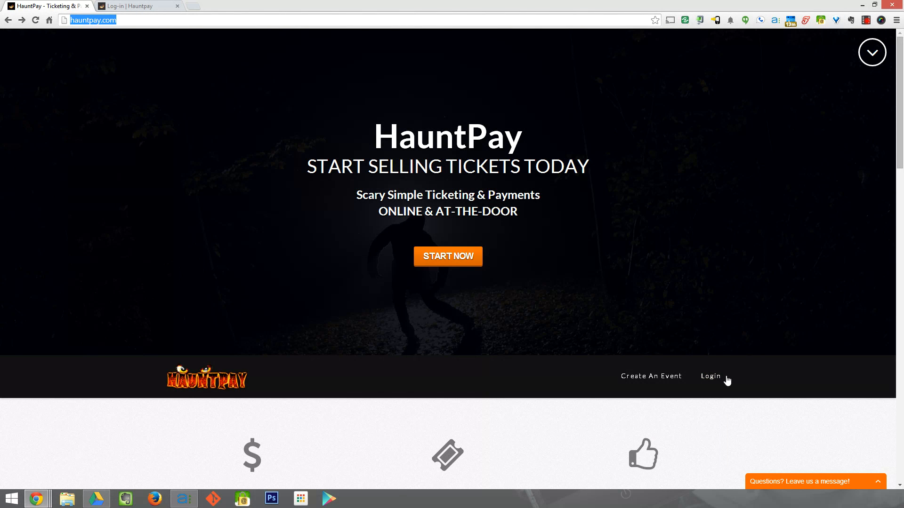
click(708, 382)
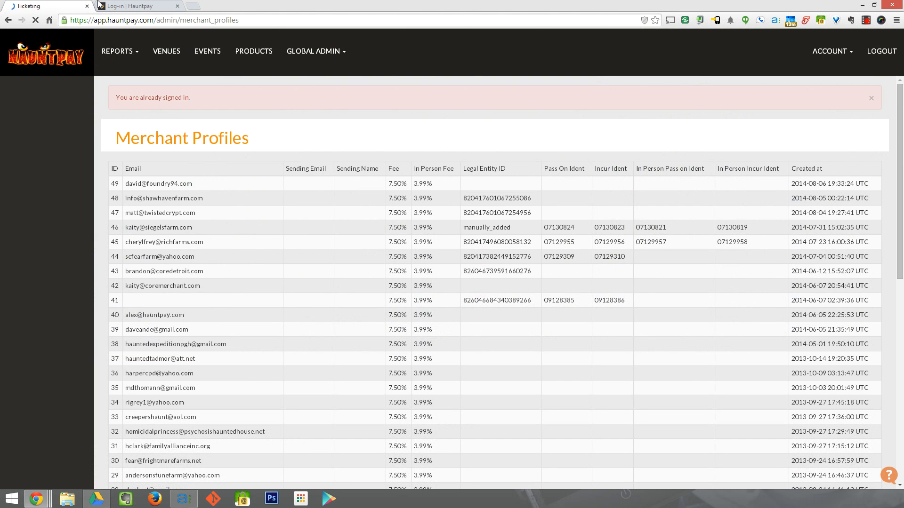
click(124, 5)
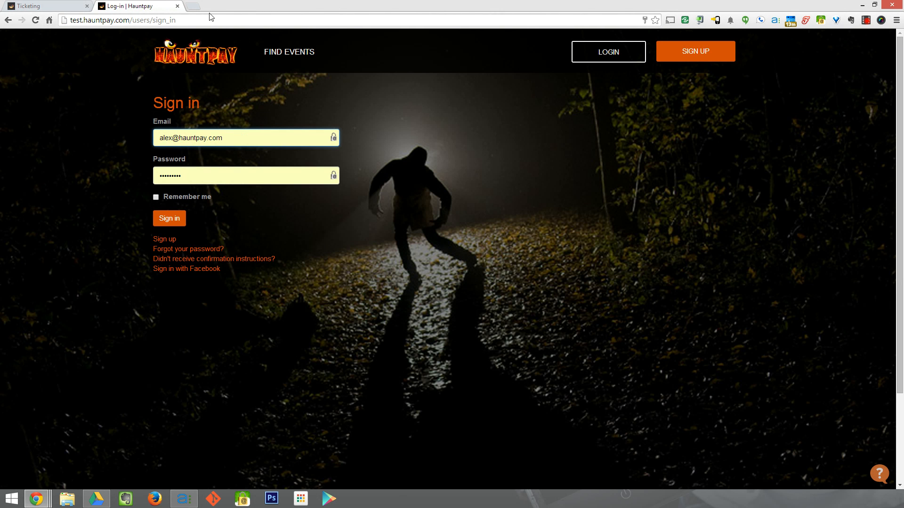
drag(226, 138, 121, 141)
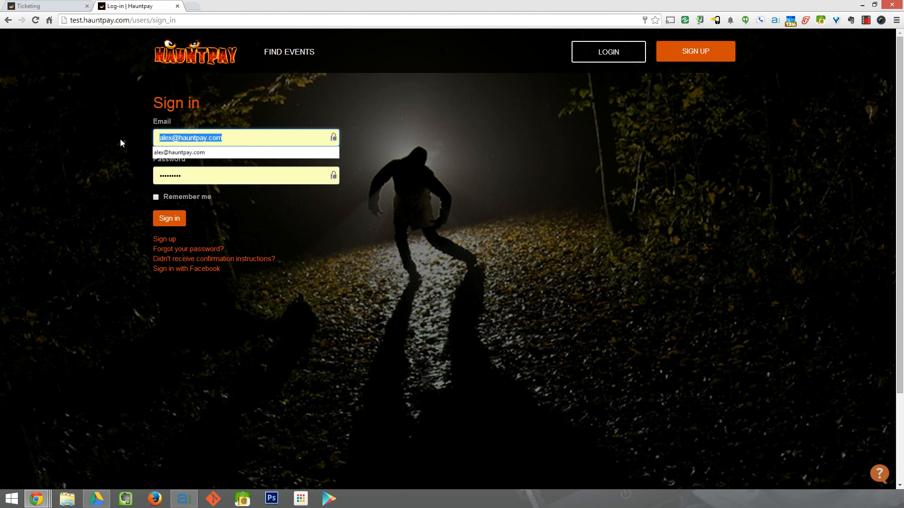
click(139, 167)
drag(200, 180, 95, 165)
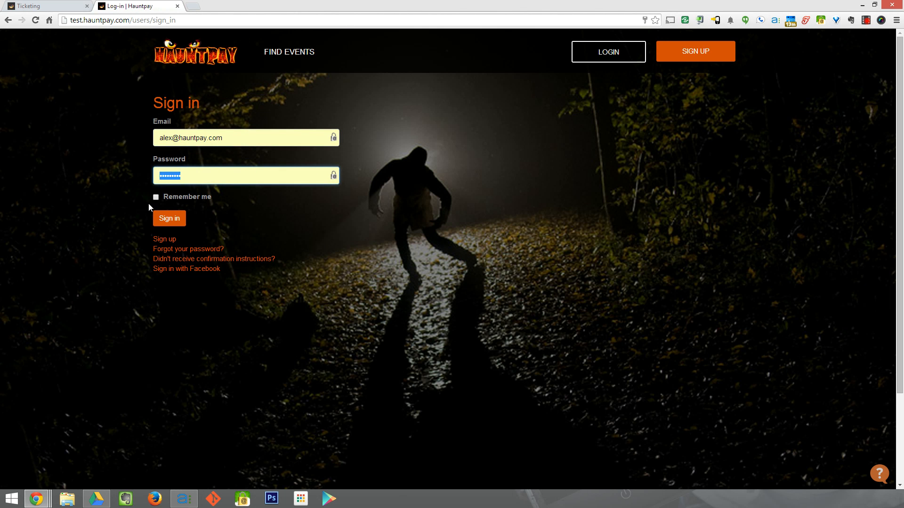
click(164, 221)
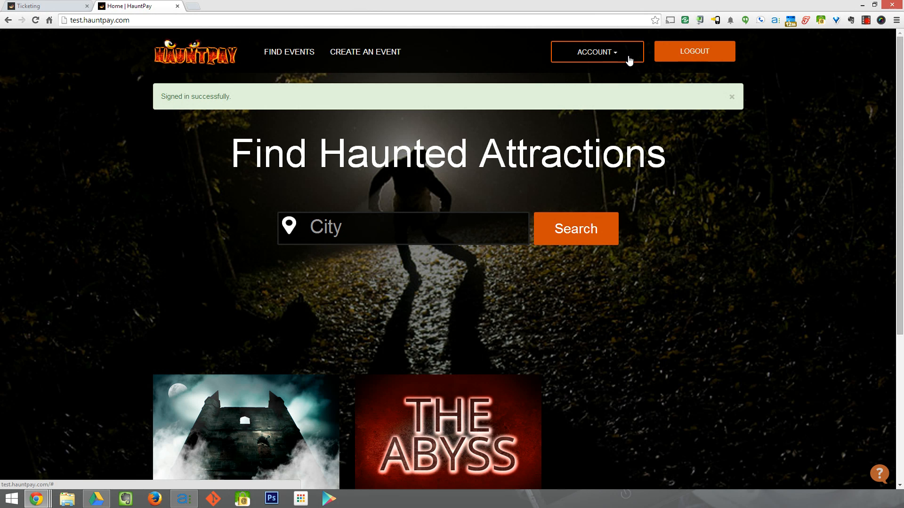
- Open the admin Events page listing The Abyss, Deadly Sins and TerrorEYES from the account menu
click(578, 51)
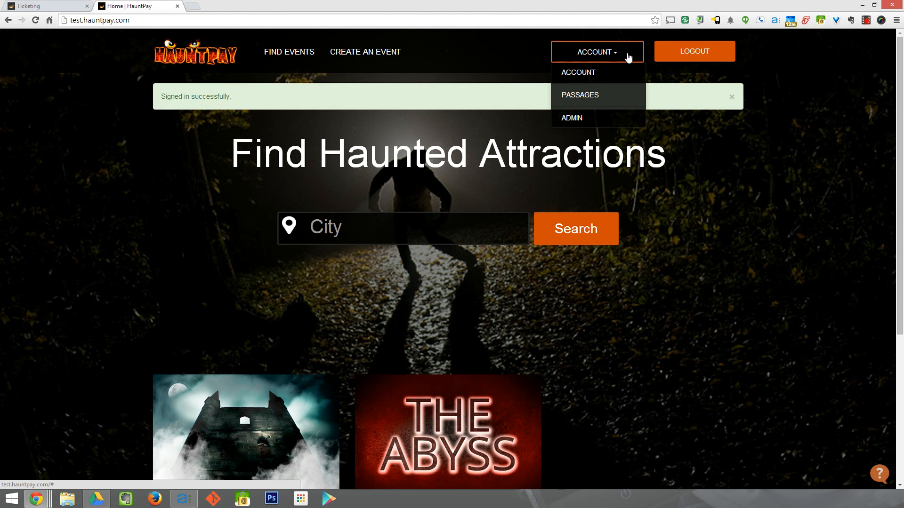
click(587, 119)
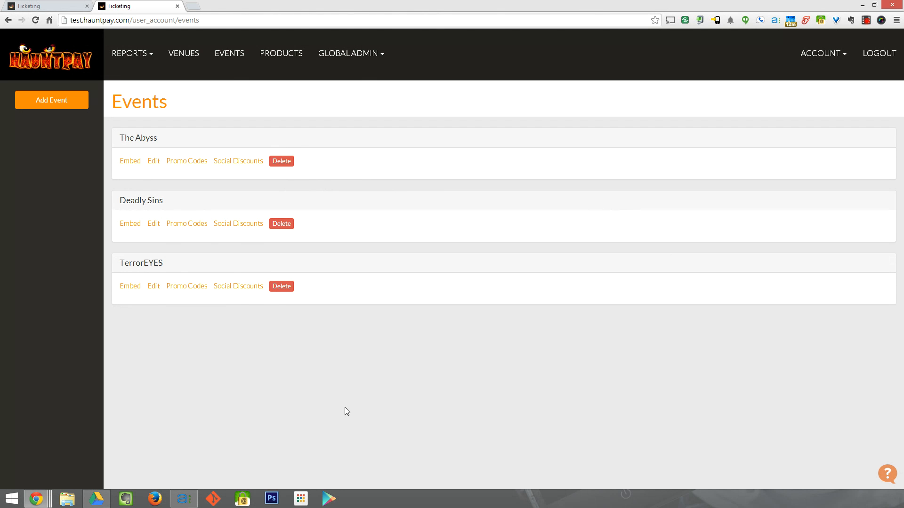
- Start a new venue named The Core with a capacity of 100000
click(198, 58)
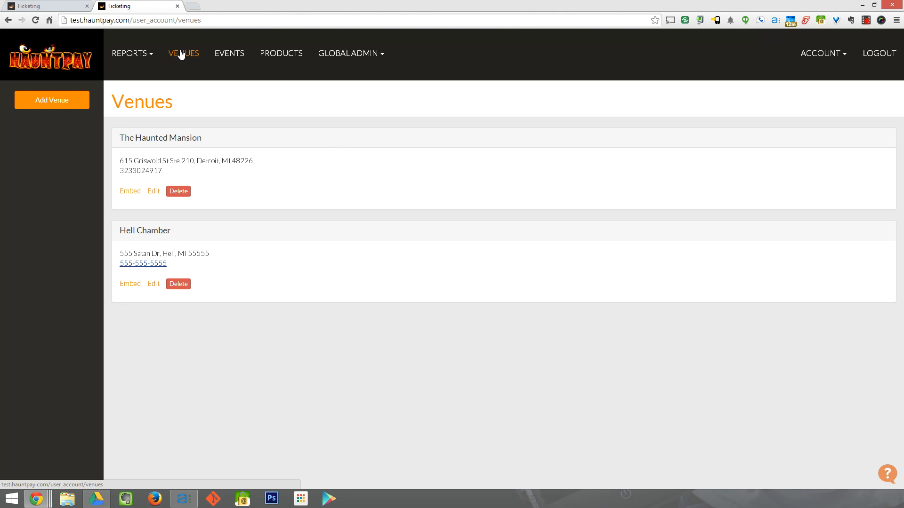
click(50, 101)
click(182, 148)
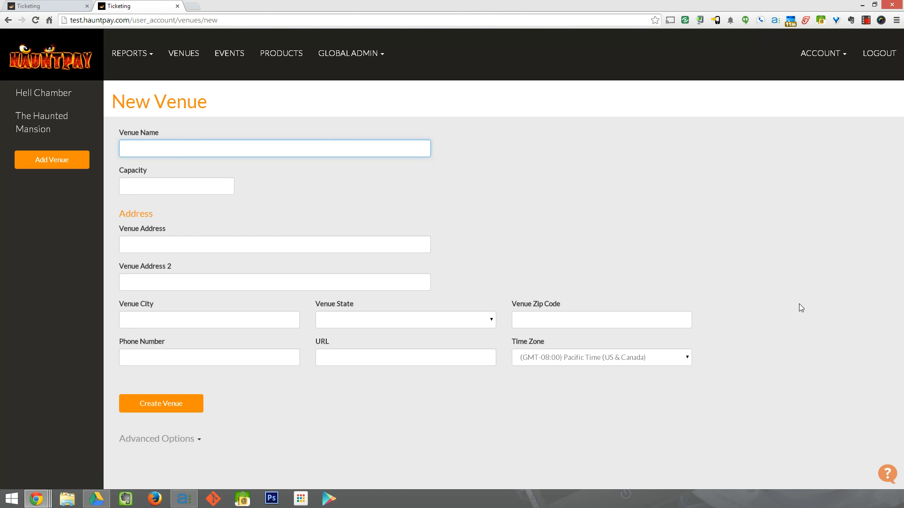
text(The Core)
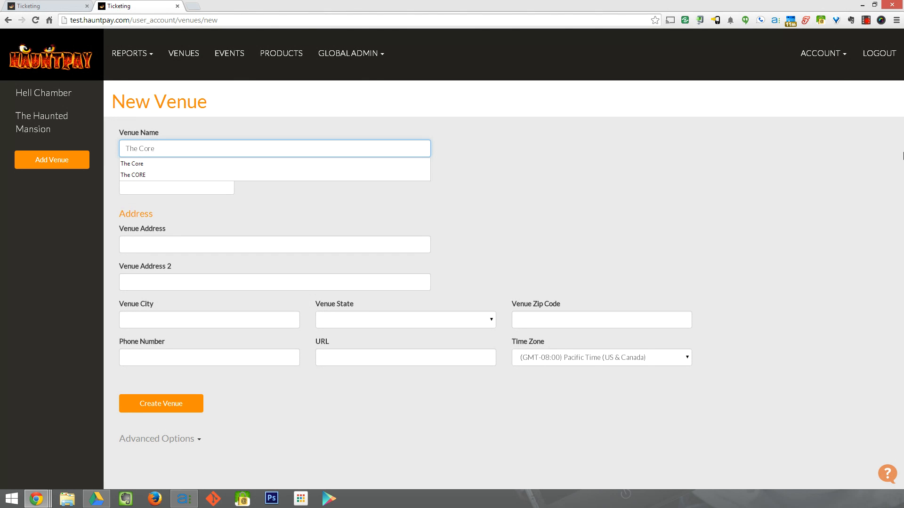
key(Tab)
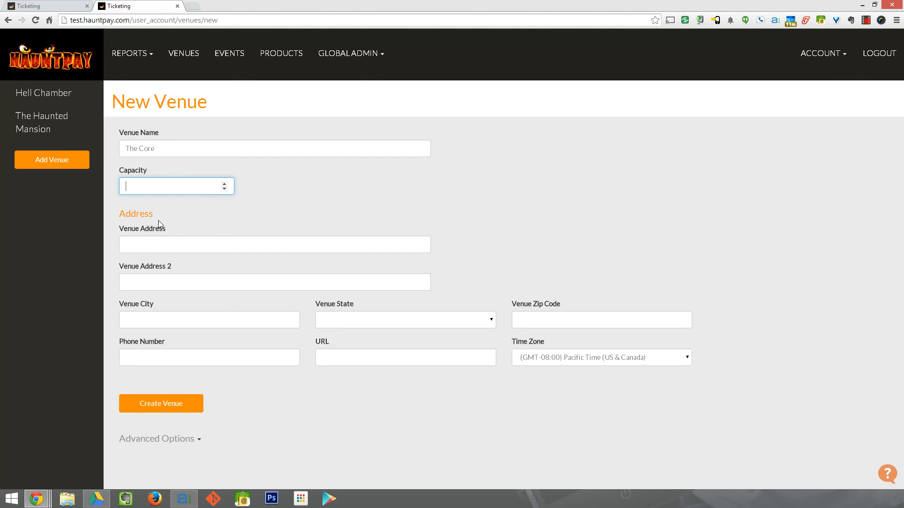
drag(149, 170, 132, 169)
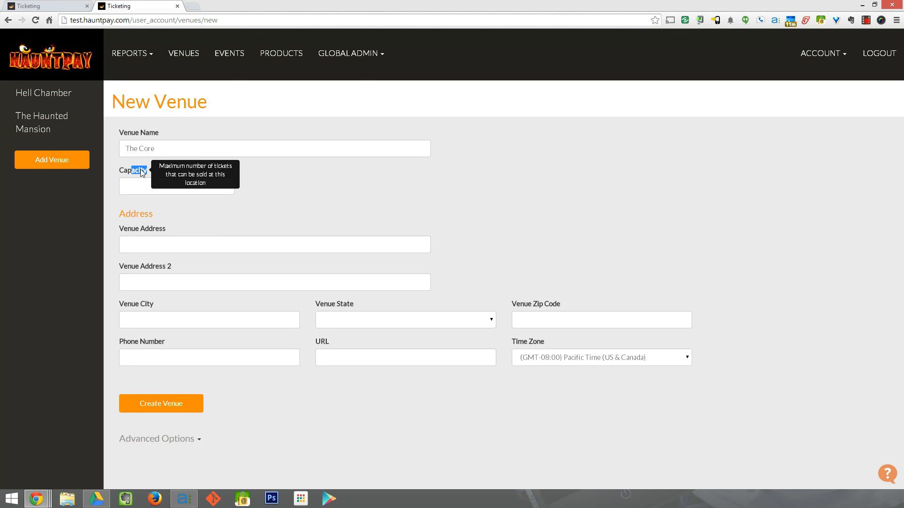
click(328, 204)
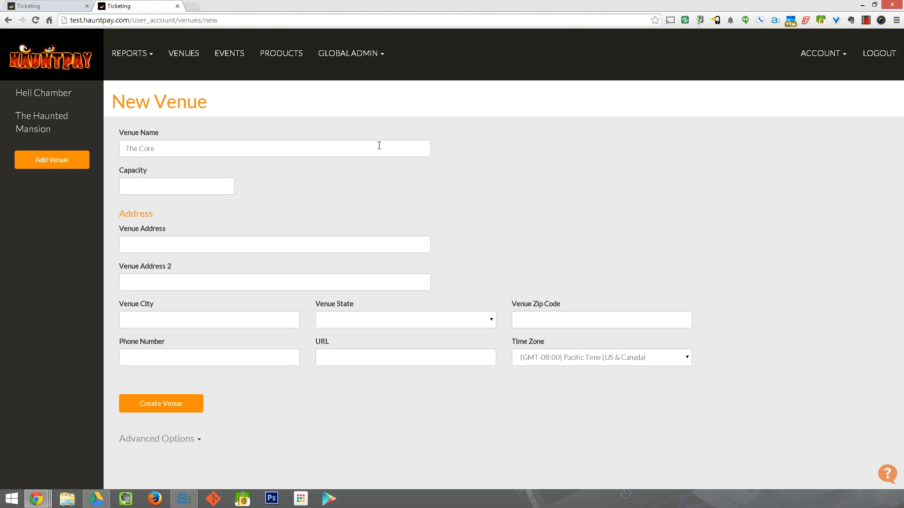
click(168, 188)
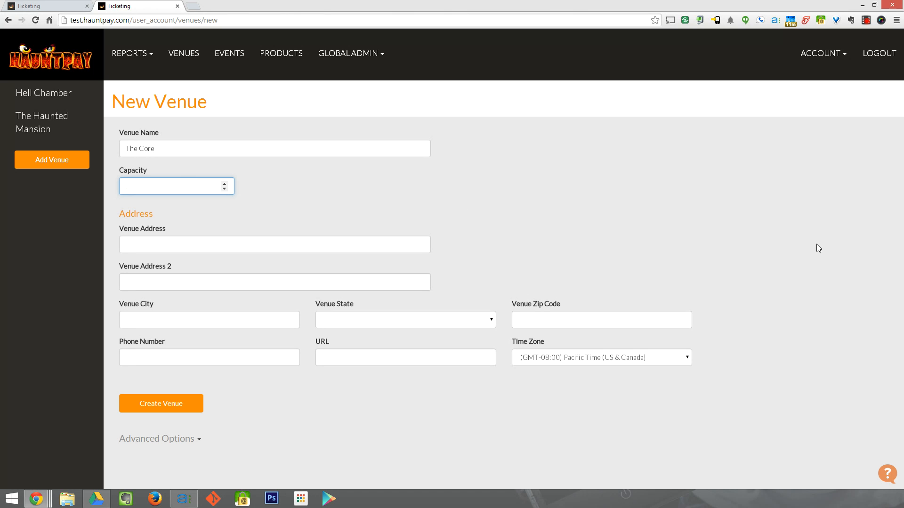
text(100000)
- Autofill the venue's street address, city, state, zip and phone number from saved details
click(146, 240)
text(615)
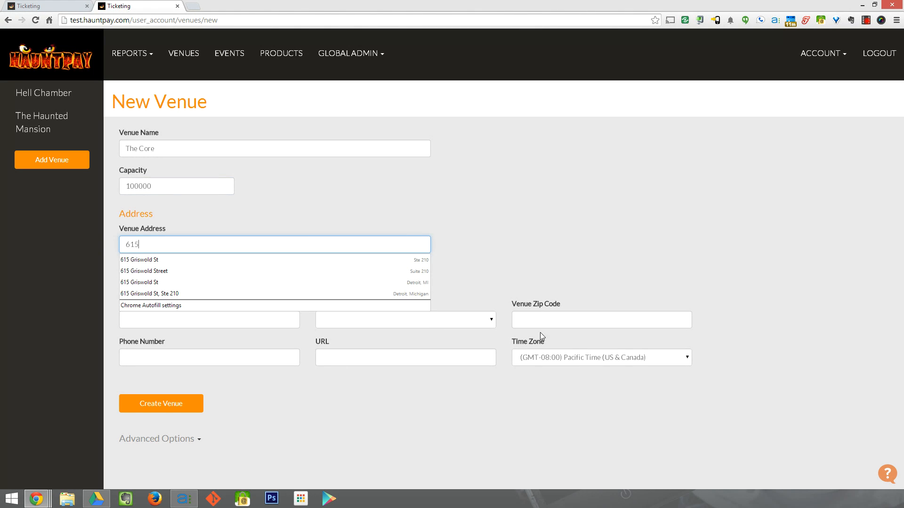
click(127, 258)
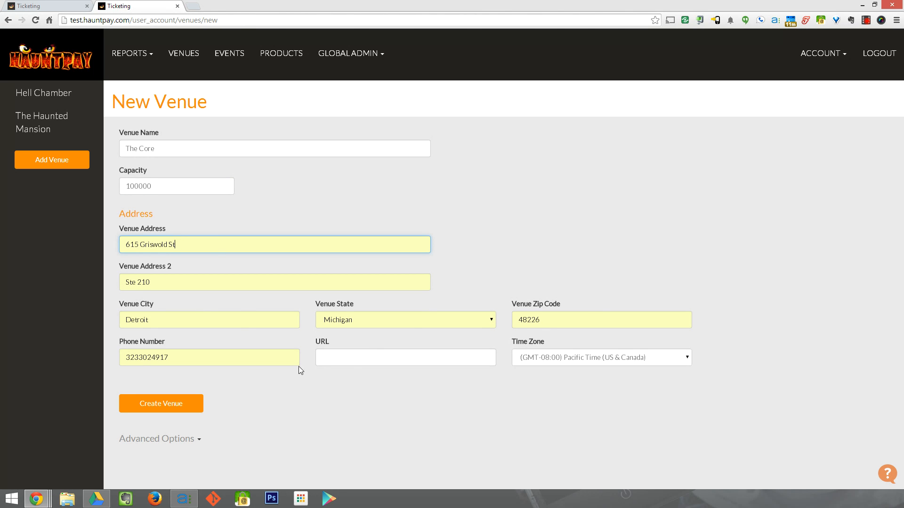
double_click(210, 357)
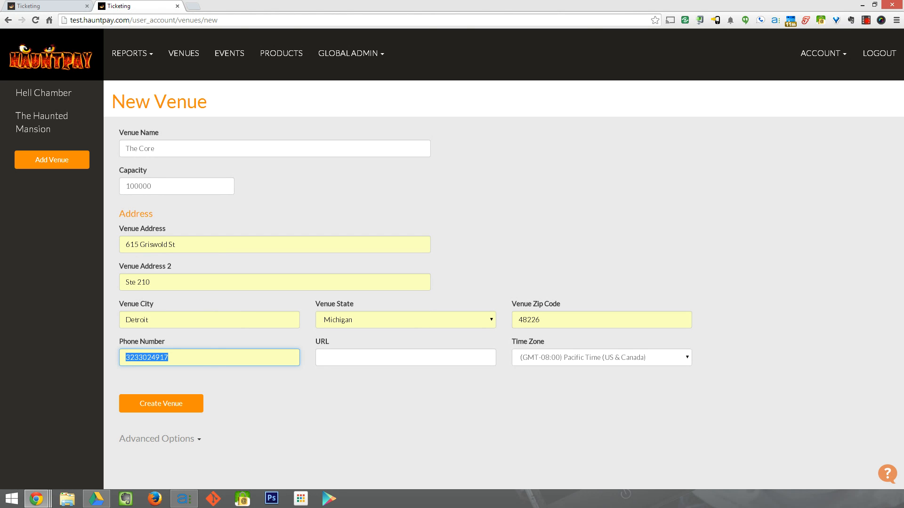
text(877)
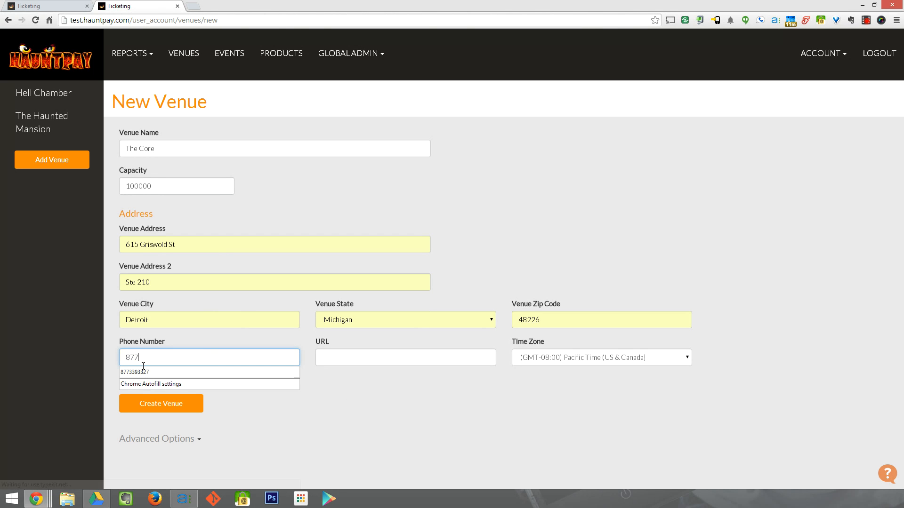
click(141, 373)
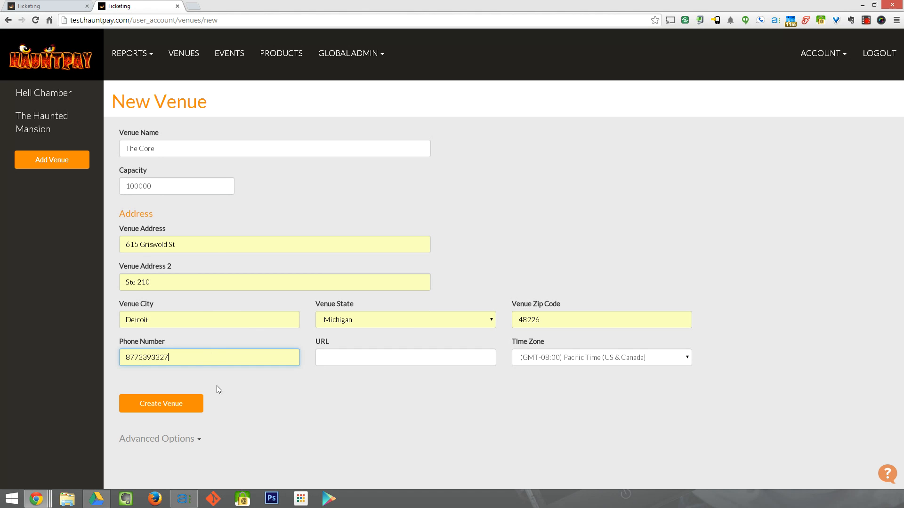
double_click(200, 365)
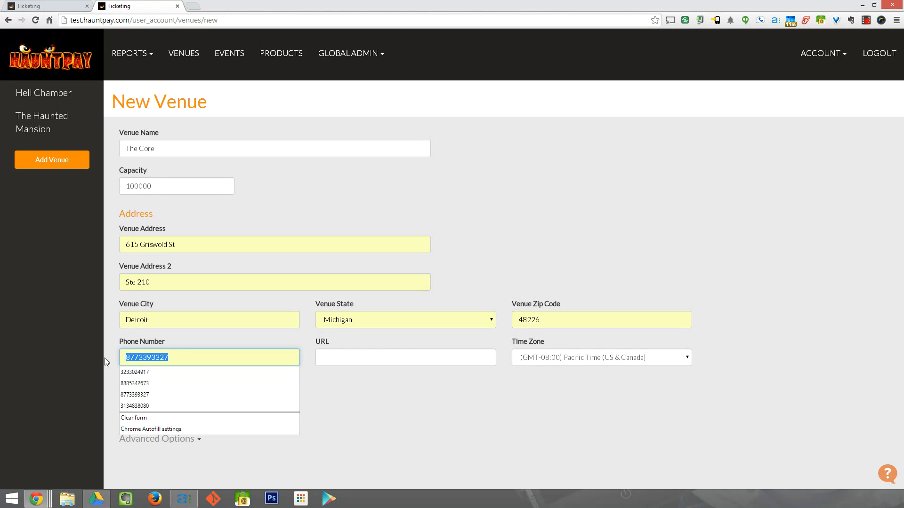
click(352, 417)
click(394, 359)
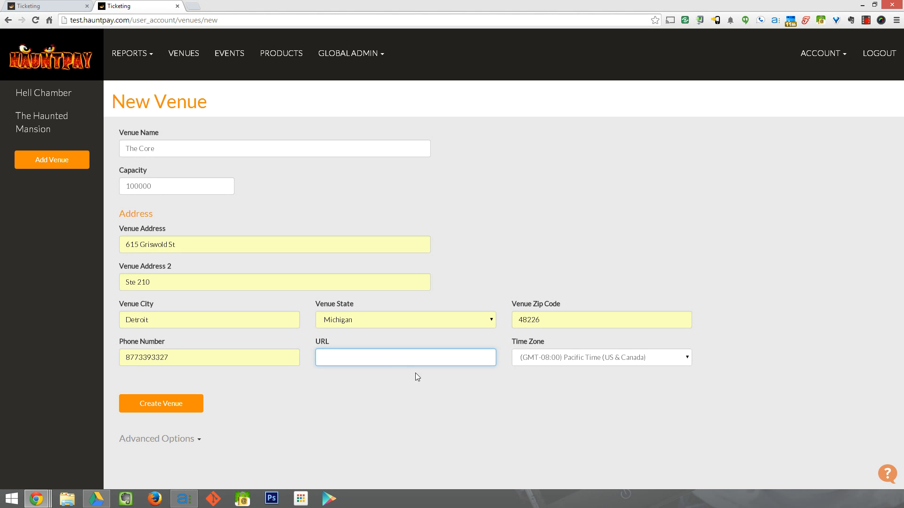
text(http://)
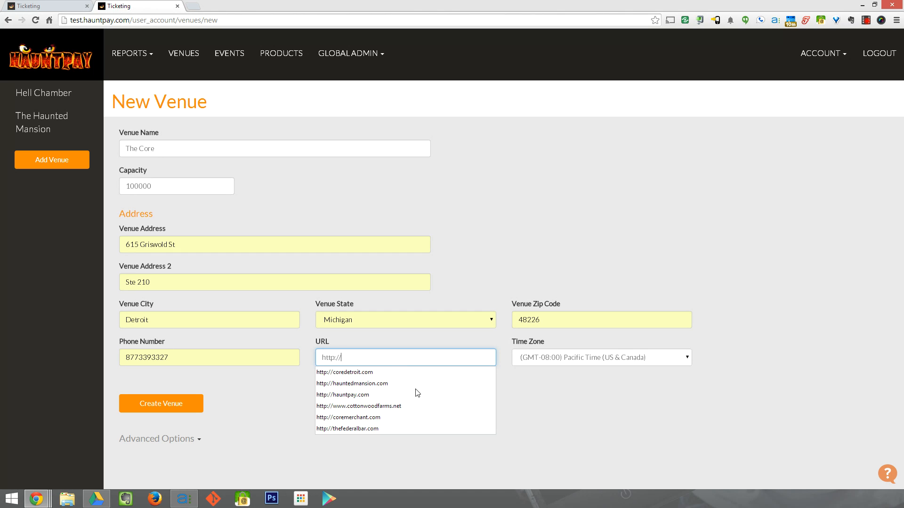
key(Down)
key(Down)
key(Down)
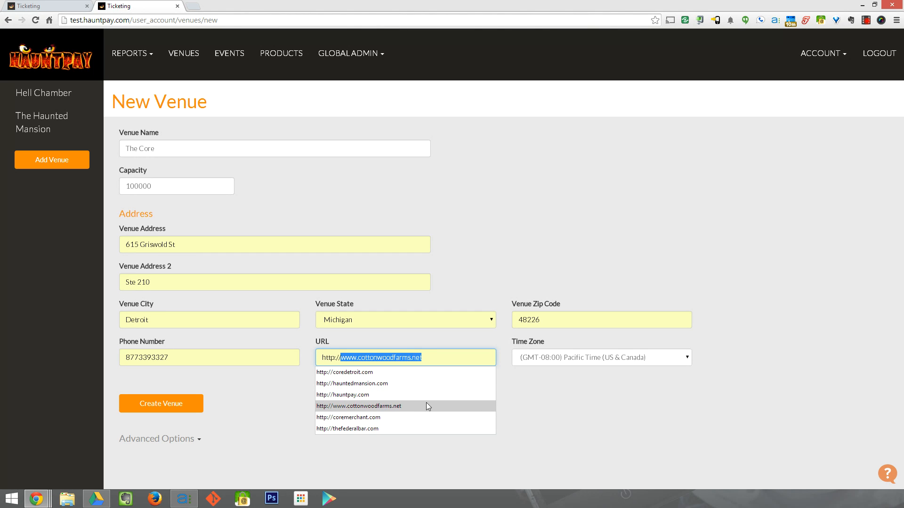
click(427, 397)
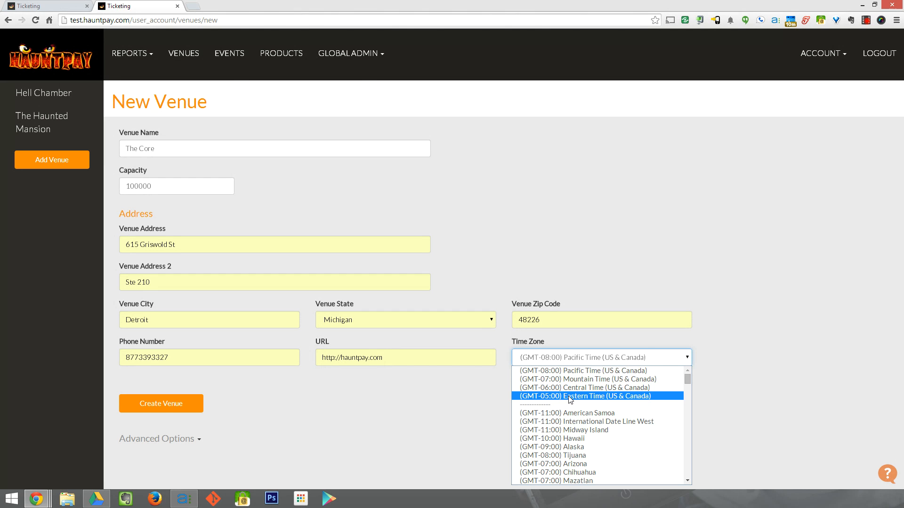
- Set The Core's time zone to Eastern Time and save the venue
click(570, 397)
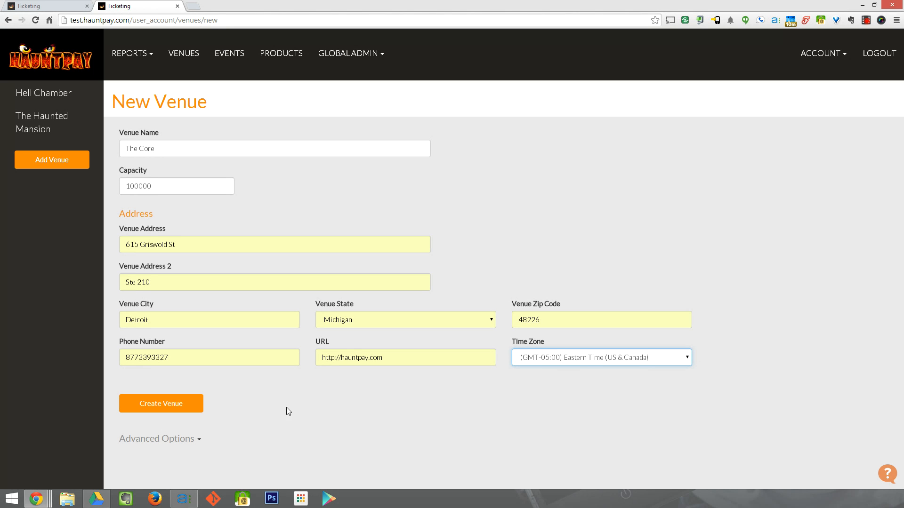
click(154, 408)
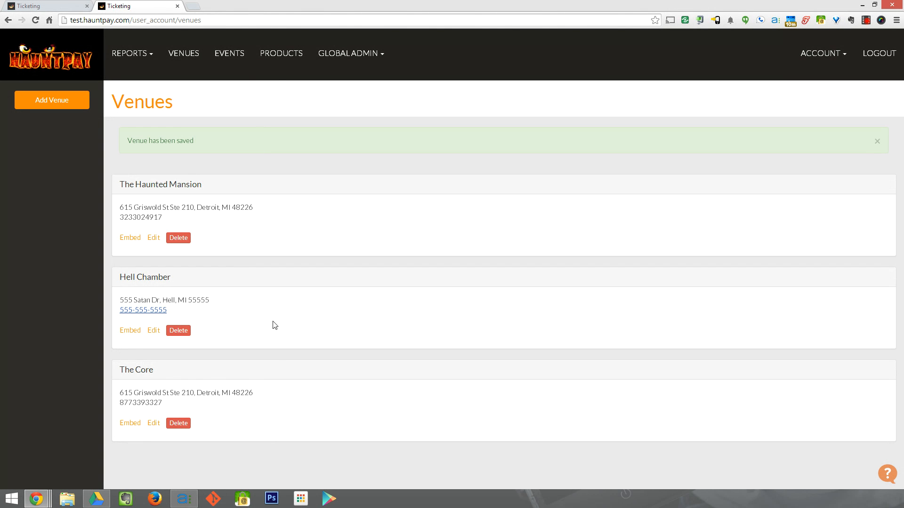
- Create a new event named The Scare Factory held at The Core venue
click(226, 55)
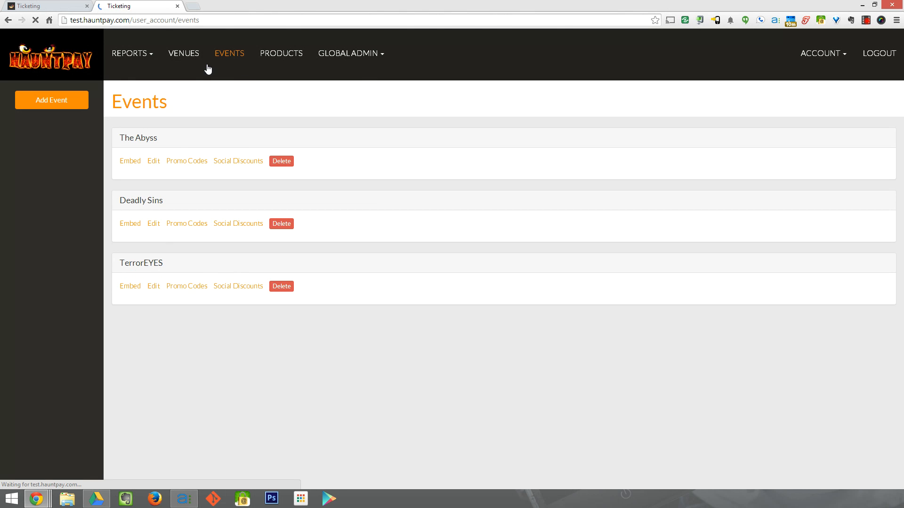
click(57, 104)
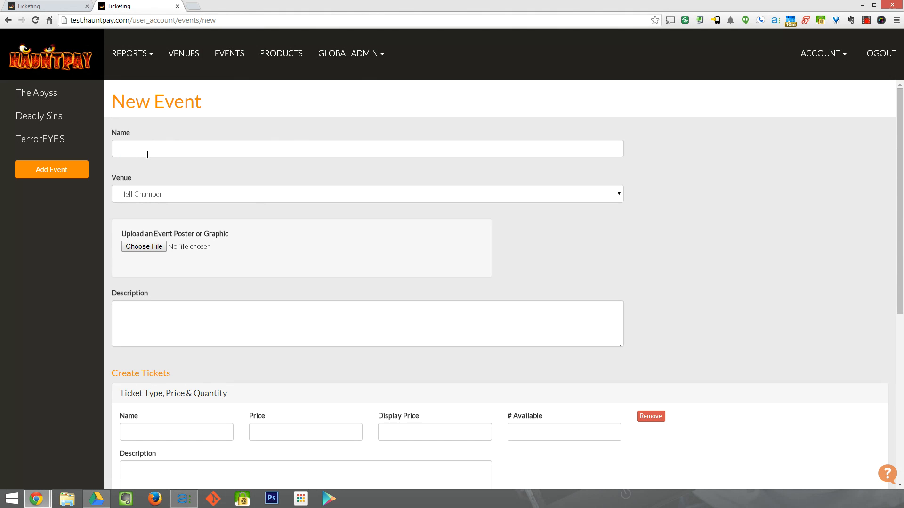
click(146, 152)
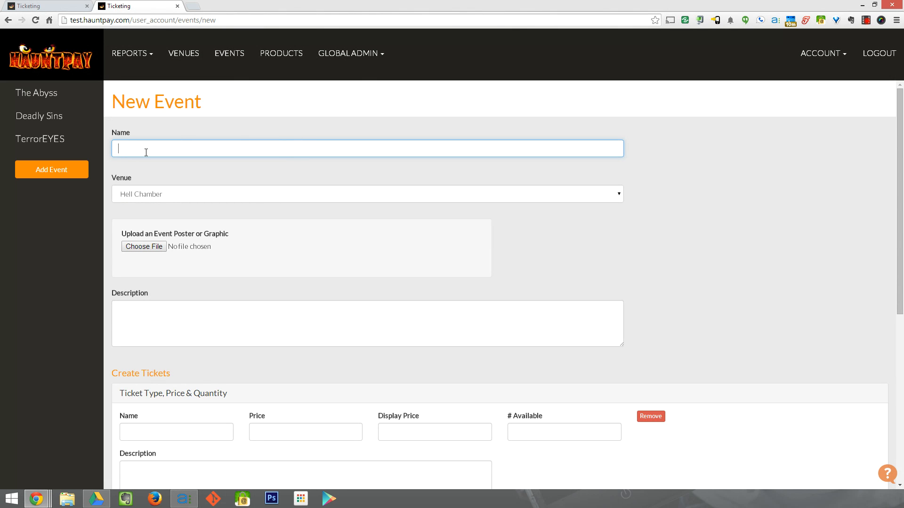
text(The Scare)
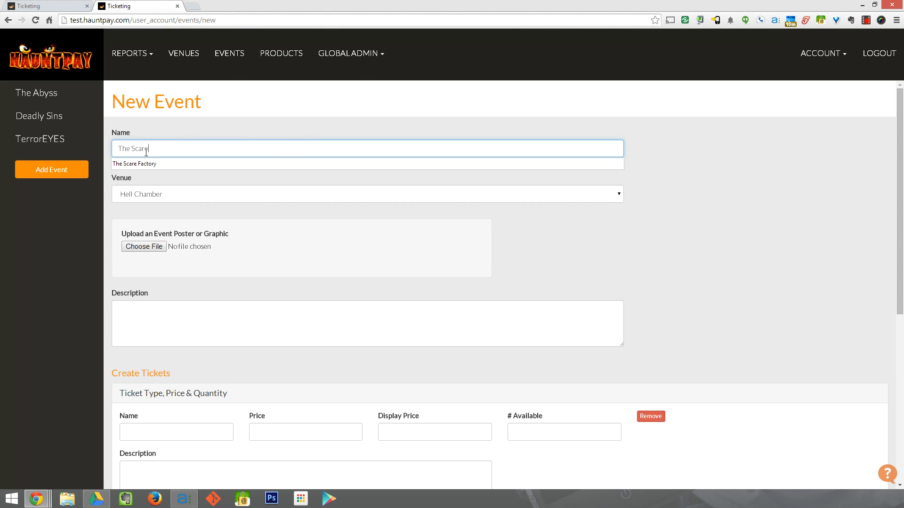
key(Down)
key(Tab)
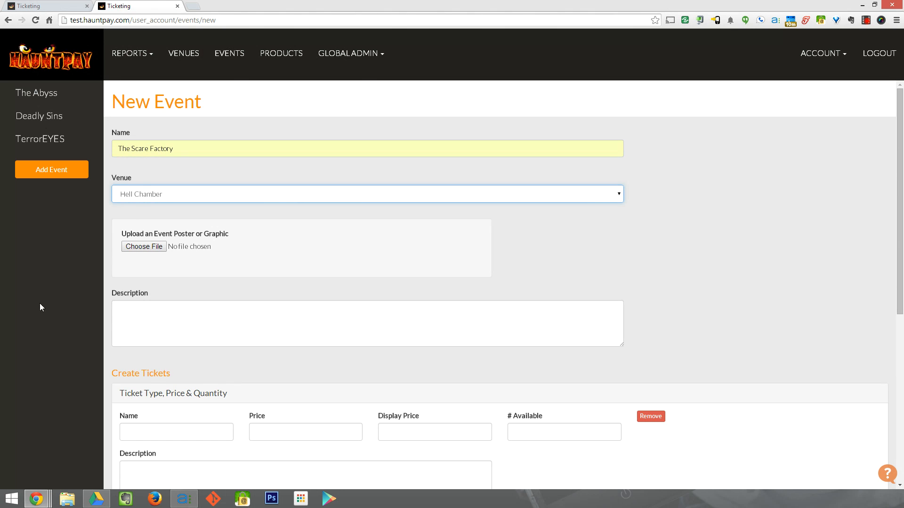
click(138, 199)
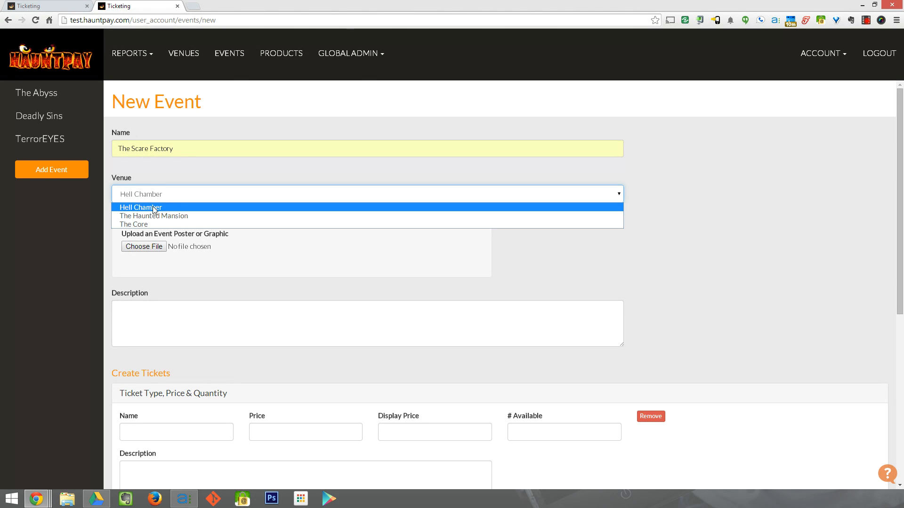
click(142, 224)
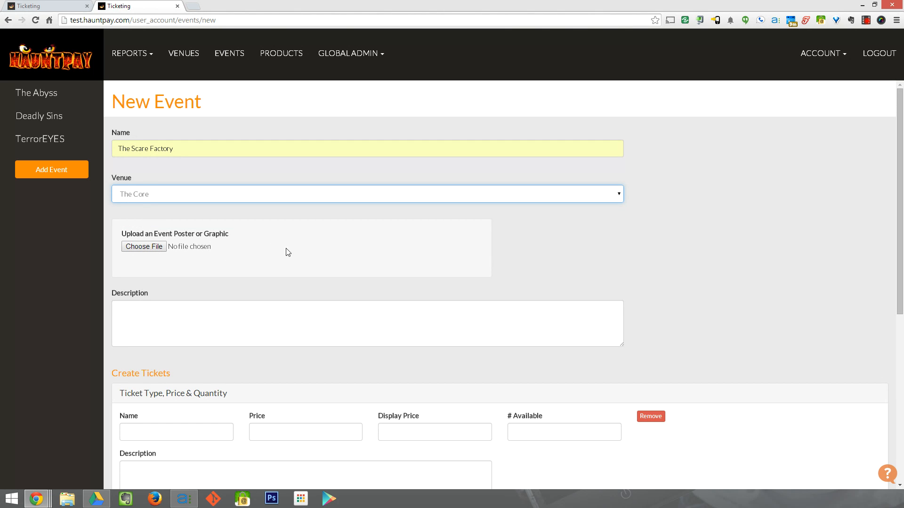
click(259, 259)
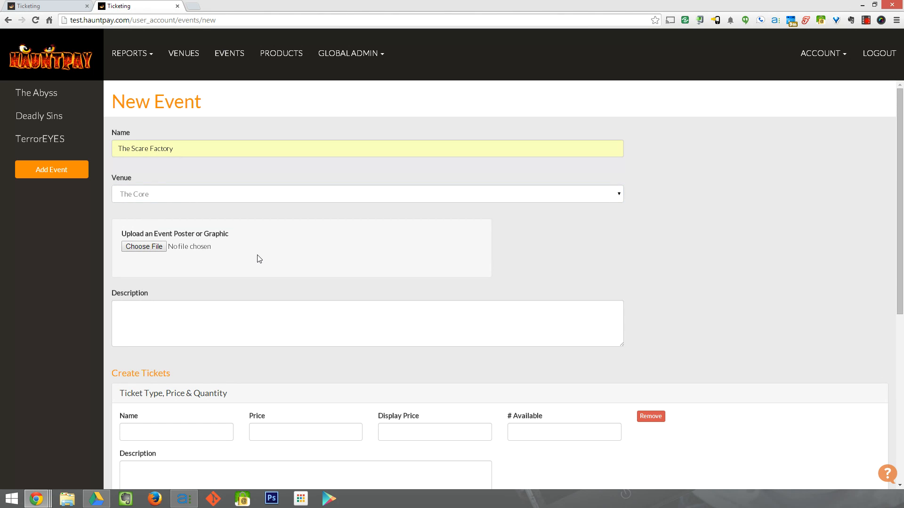
- Attach 02-The-Darkness-Haunted-House-1.jpg as the event's poster image
click(150, 247)
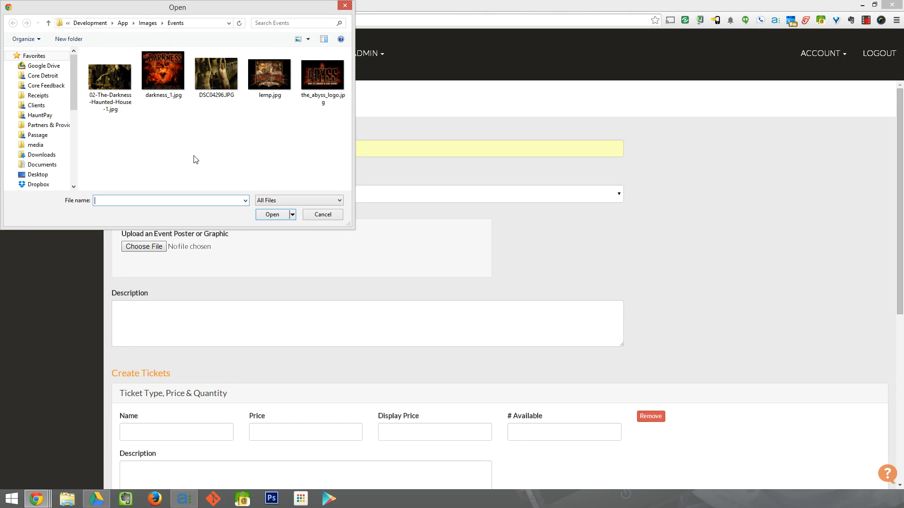
click(110, 89)
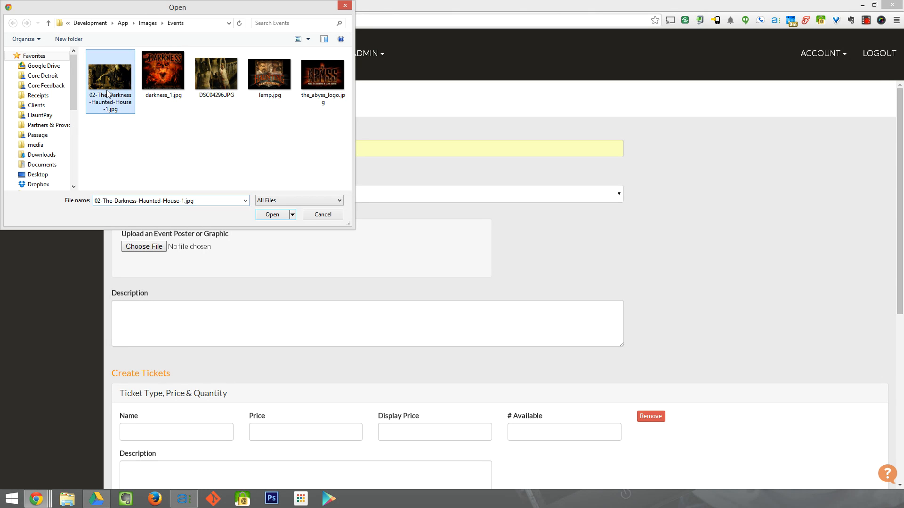
click(273, 215)
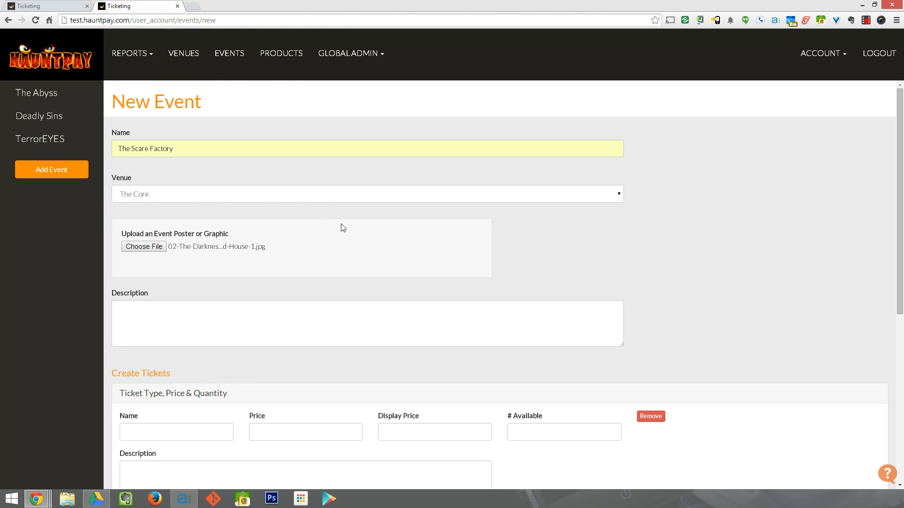
scroll(347, 246, down, 1)
scroll(347, 245, up, 1)
- Write the event description 'This is the scariest haunted house you'll go to in 2014!'
click(226, 311)
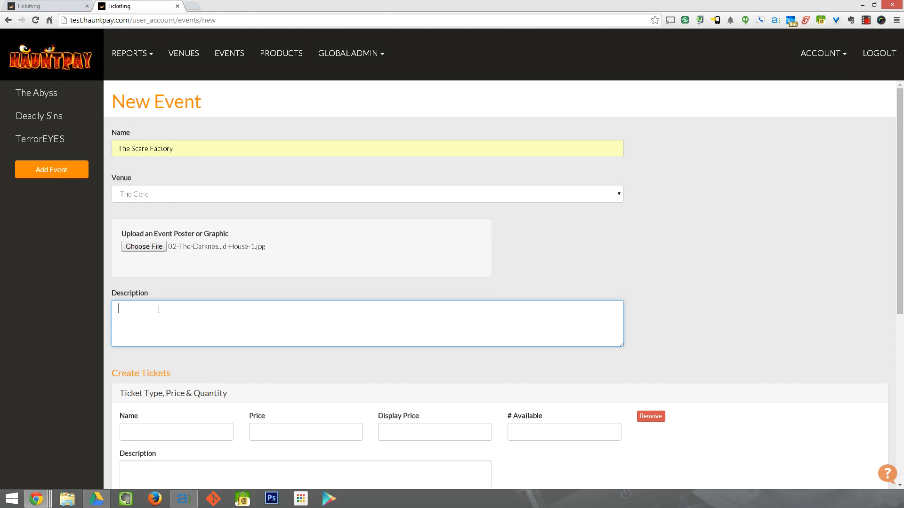
text(This is the scariest haunted house you'll go to in 2014!)
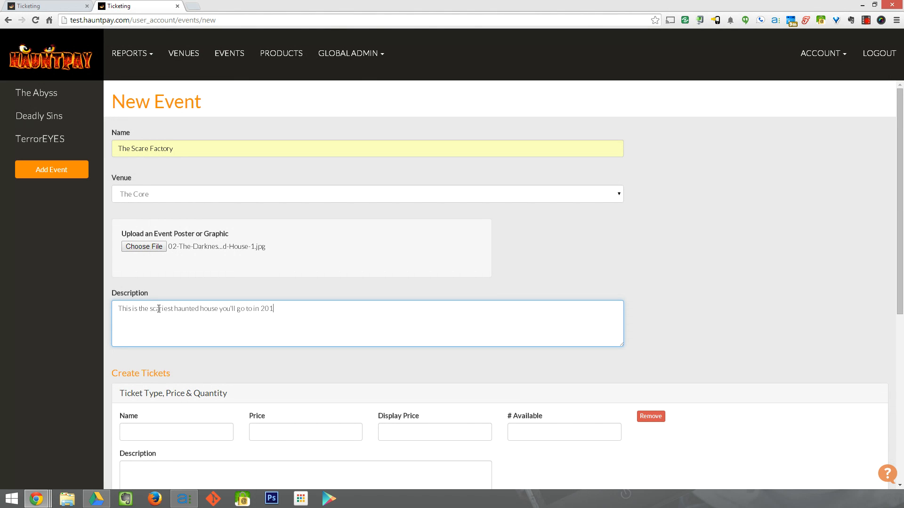
key(Tab)
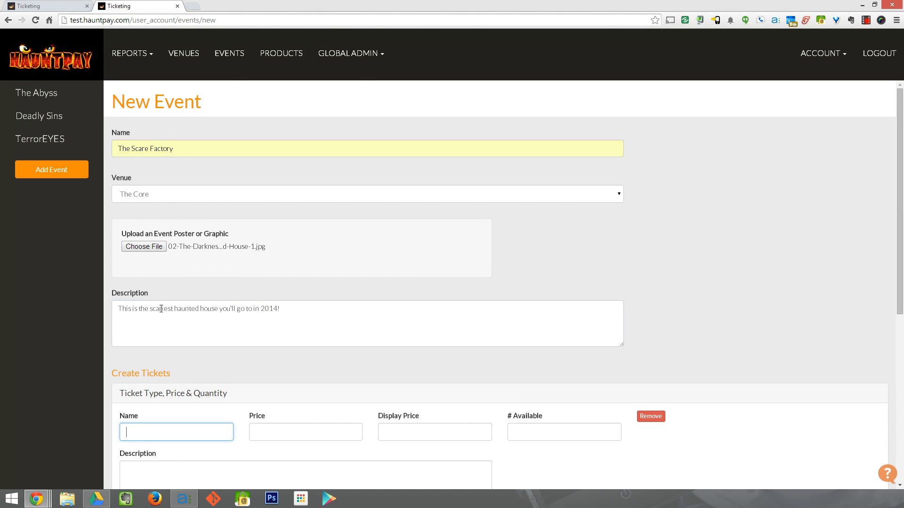
click(141, 437)
click(187, 405)
scroll(186, 403, down, 2)
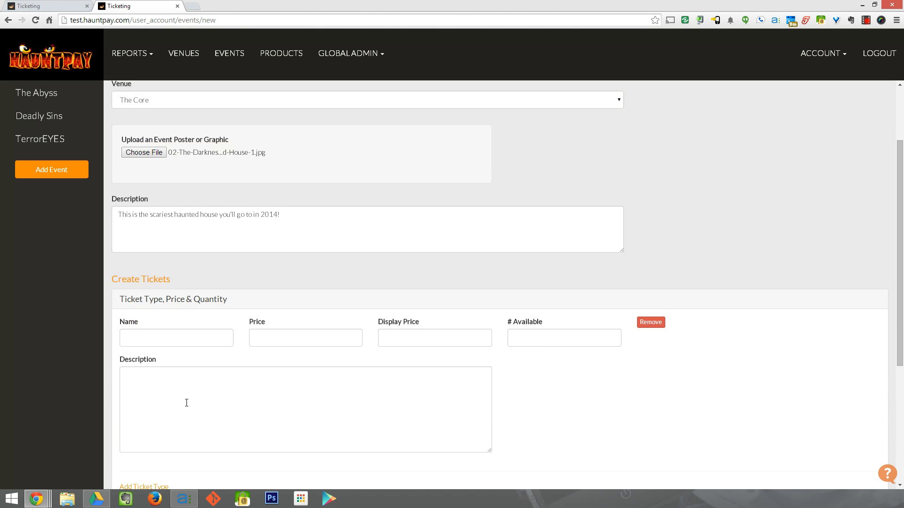
scroll(186, 403, down, 1)
drag(177, 237, 122, 233)
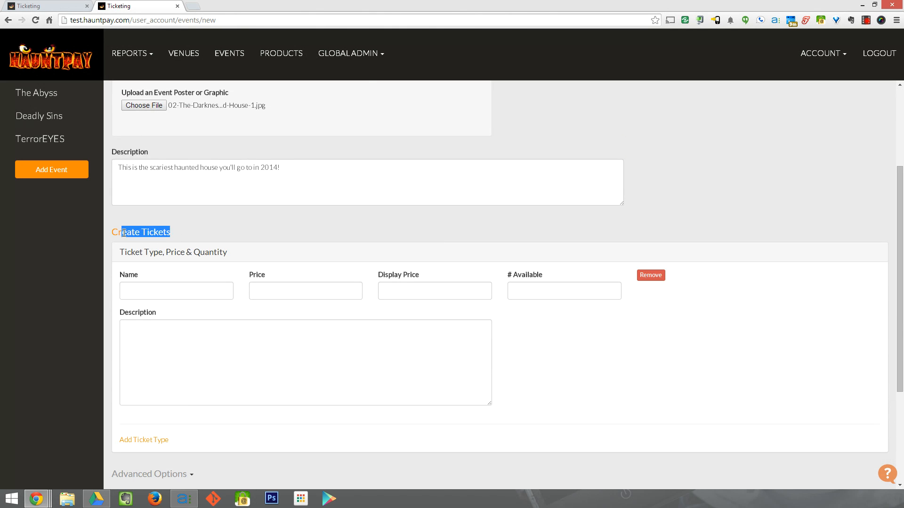
click(191, 229)
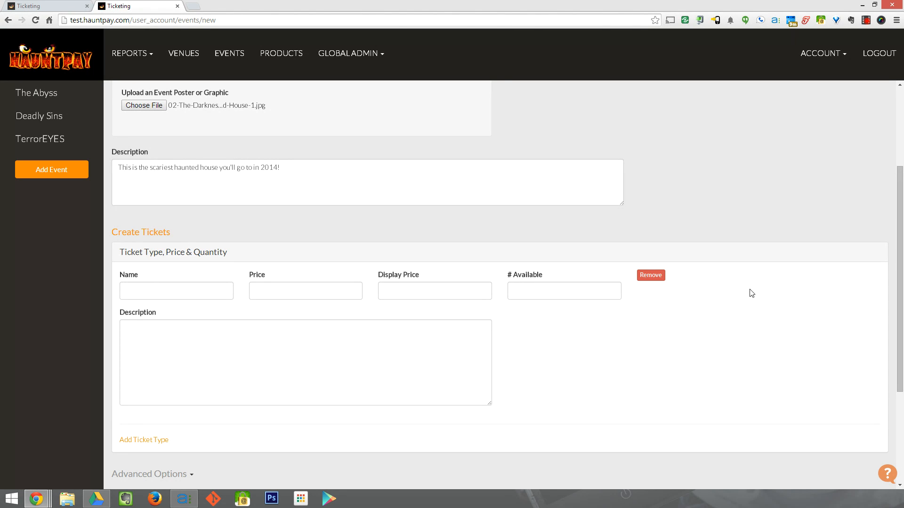
- Add a General ticket priced at 20 with 1000 available
click(177, 290)
text(General)
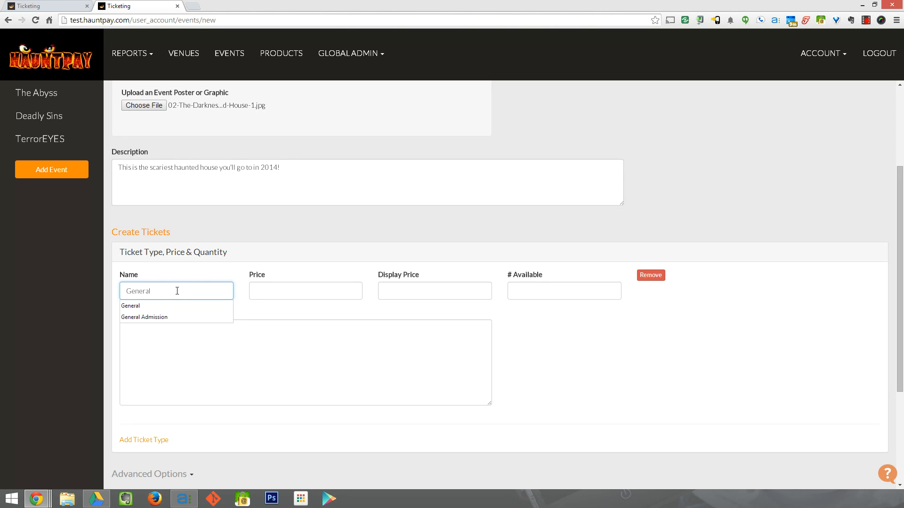
key(Tab)
key(Tab)
key(shift+Tab)
text(20)
key(Tab)
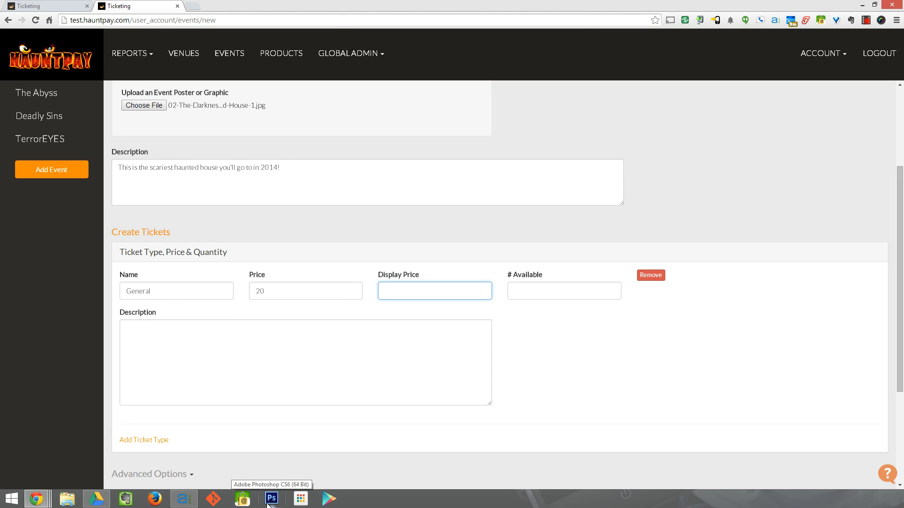
click(535, 291)
text(1000)
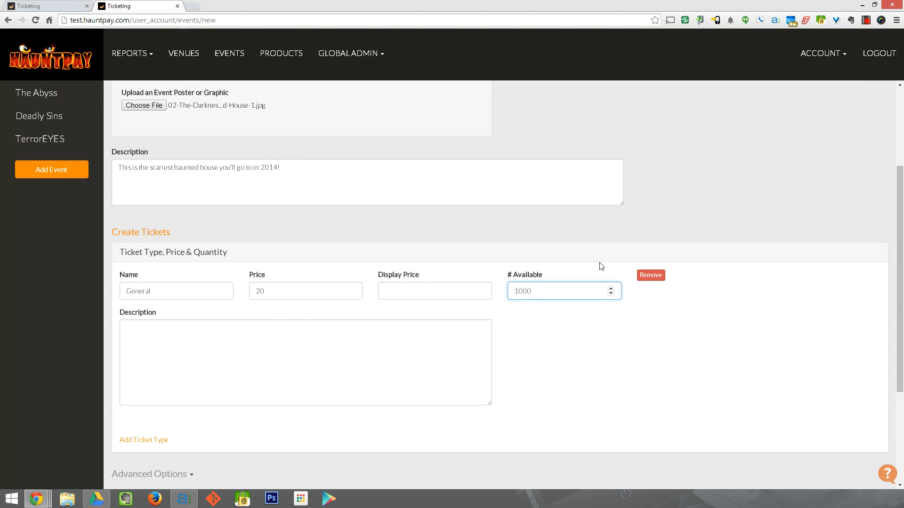
click(560, 311)
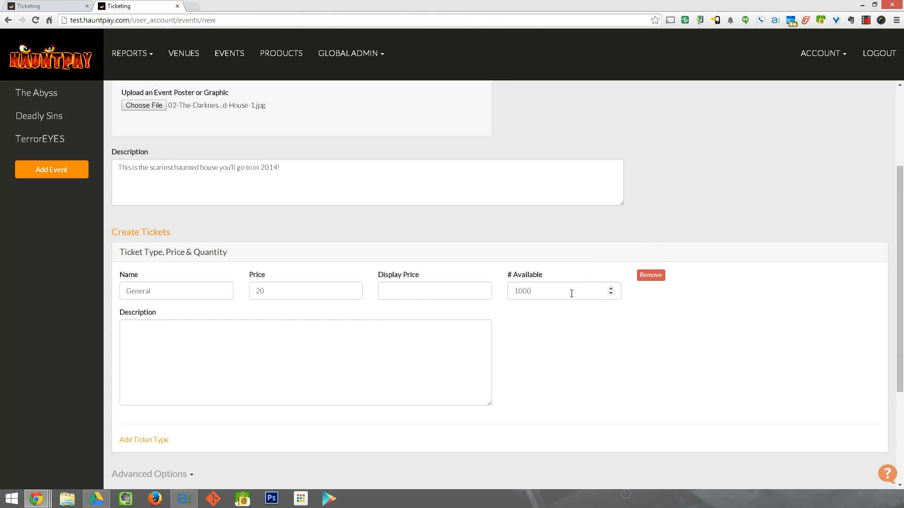
double_click(551, 295)
click(534, 307)
scroll(396, 414, down, 2)
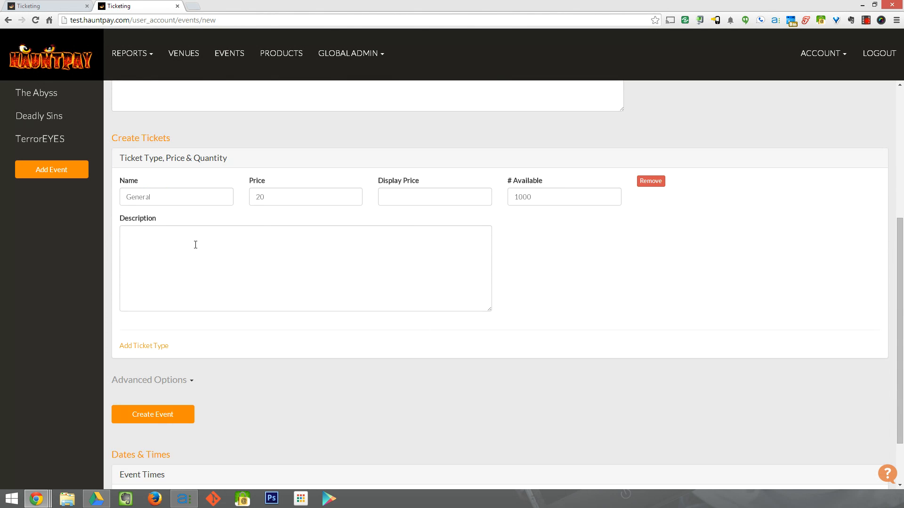
- Add a second ticket type, VIP, priced at 40 with 100 available
click(155, 347)
scroll(158, 349, down, 2)
scroll(157, 347, up, 1)
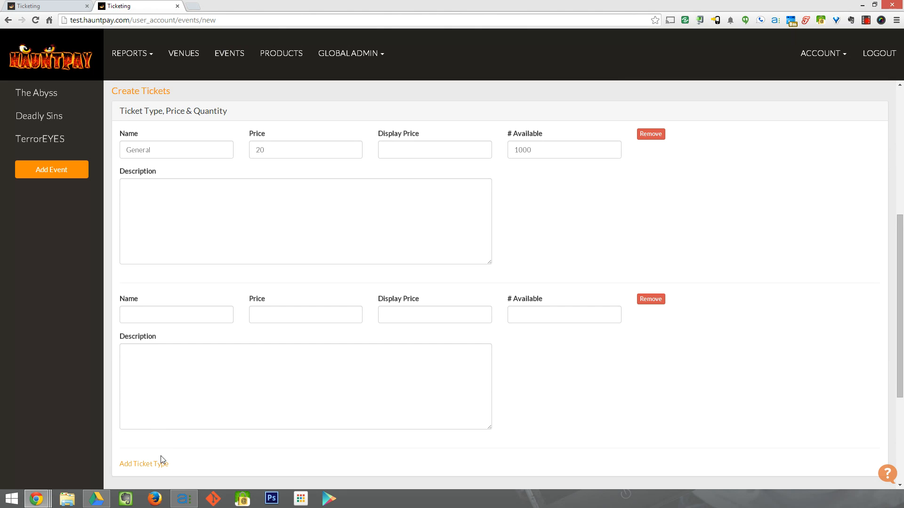
click(159, 313)
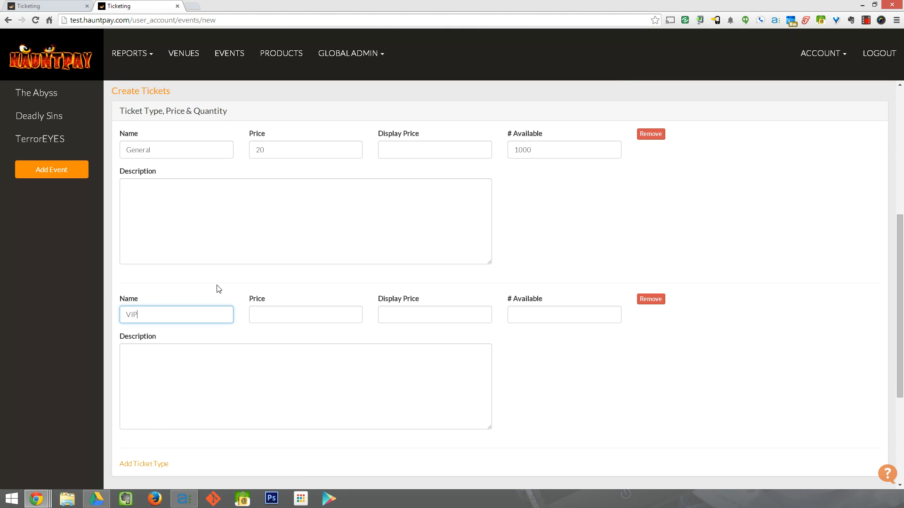
key(Tab)
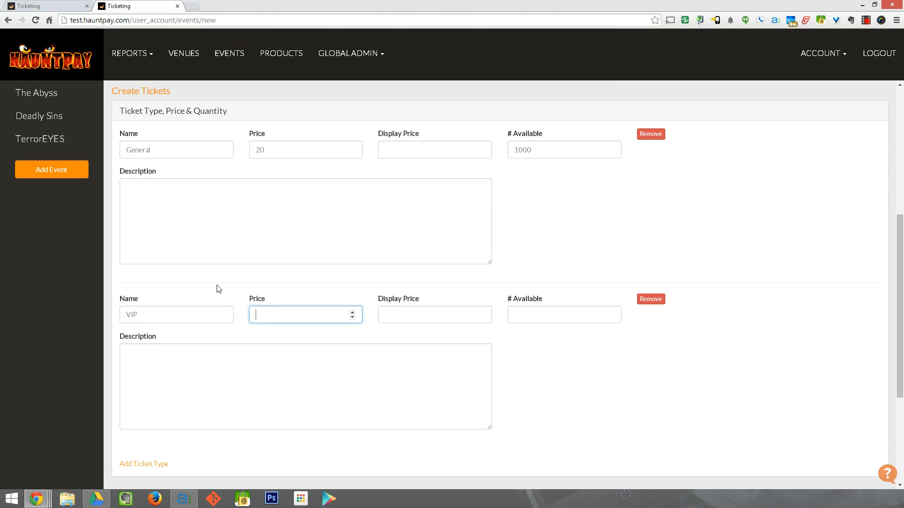
key(Tab)
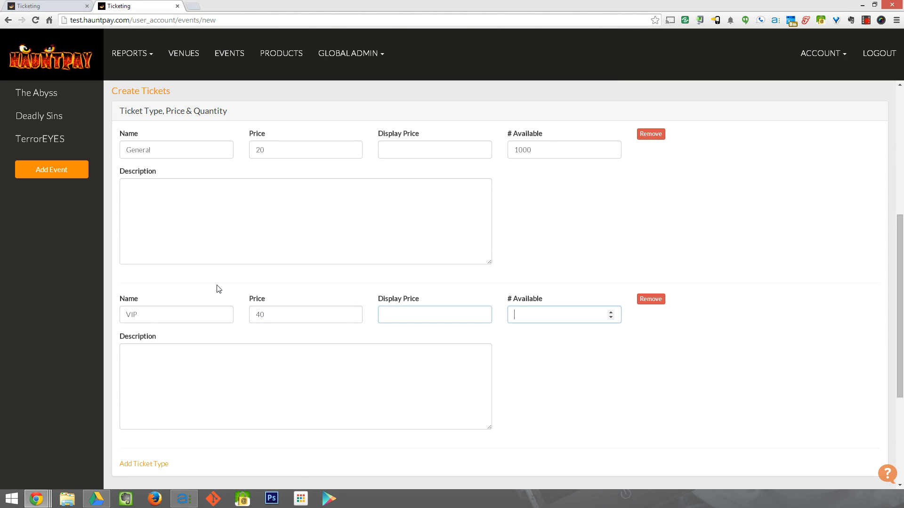
text(100)
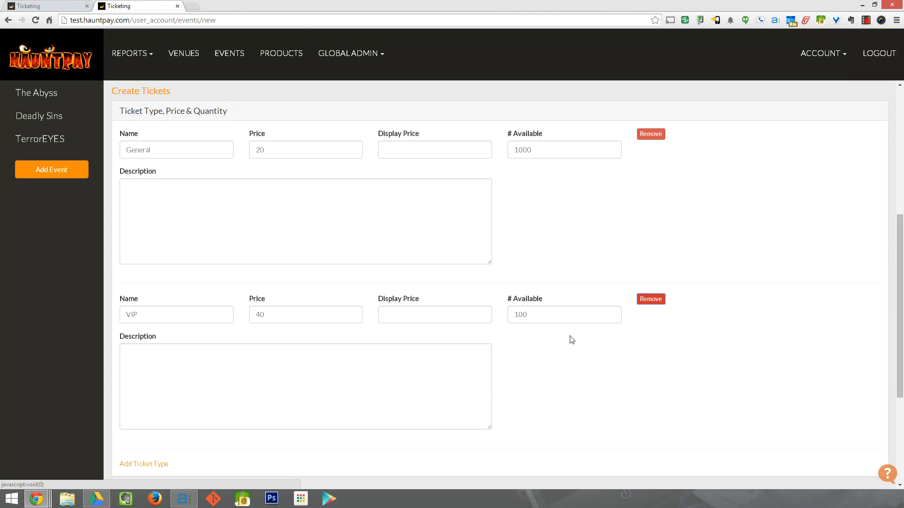
- Describe the VIP ticket as 'This ticket gets you to the front of the line!'
click(343, 390)
text(Th)
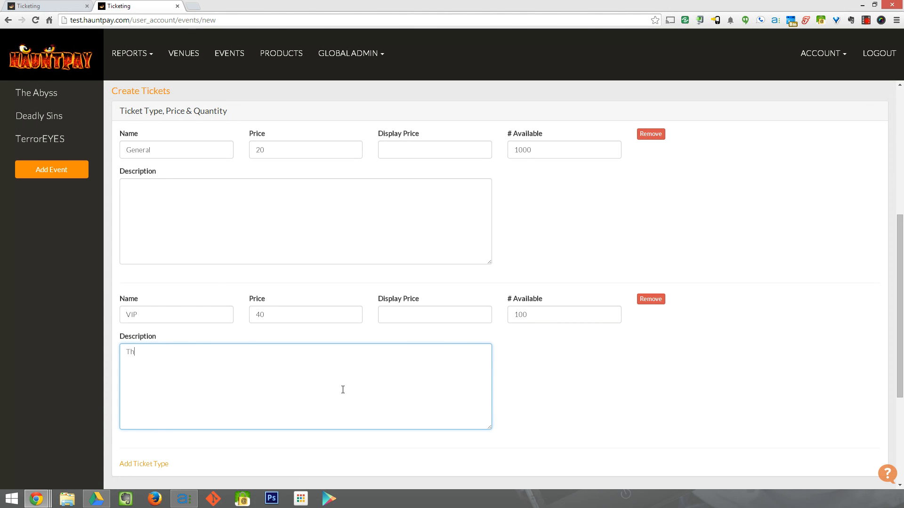
text(is ticket gets you to the front of the line!)
click(628, 360)
scroll(630, 361, down, 2)
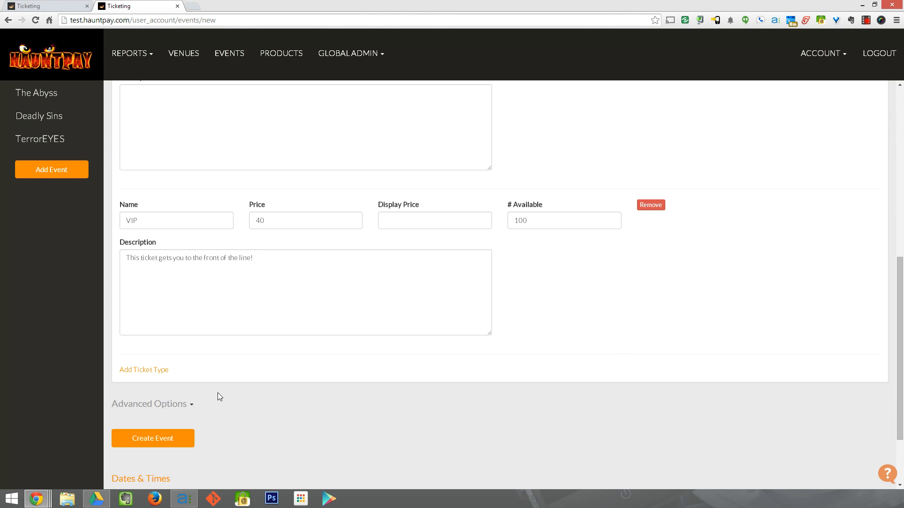
- Save The Scare Factory event with its General and VIP tickets
click(174, 438)
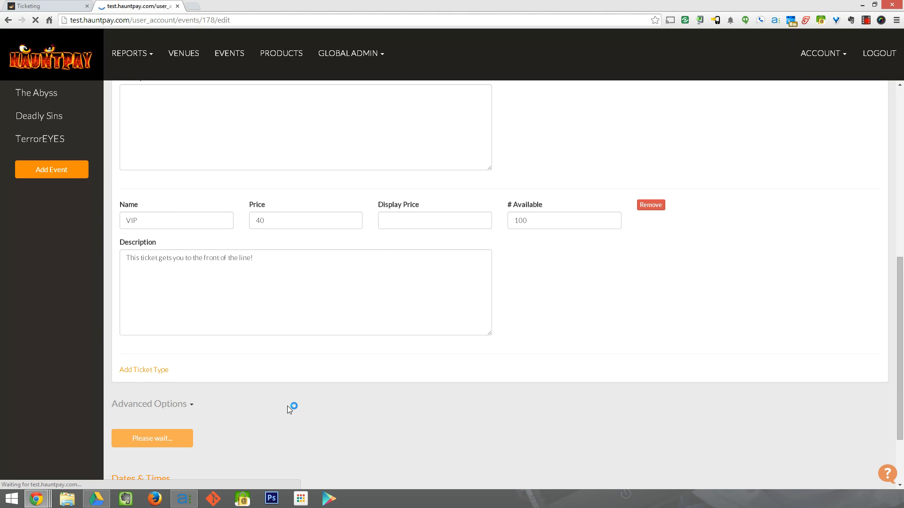
scroll(297, 419, down, 1)
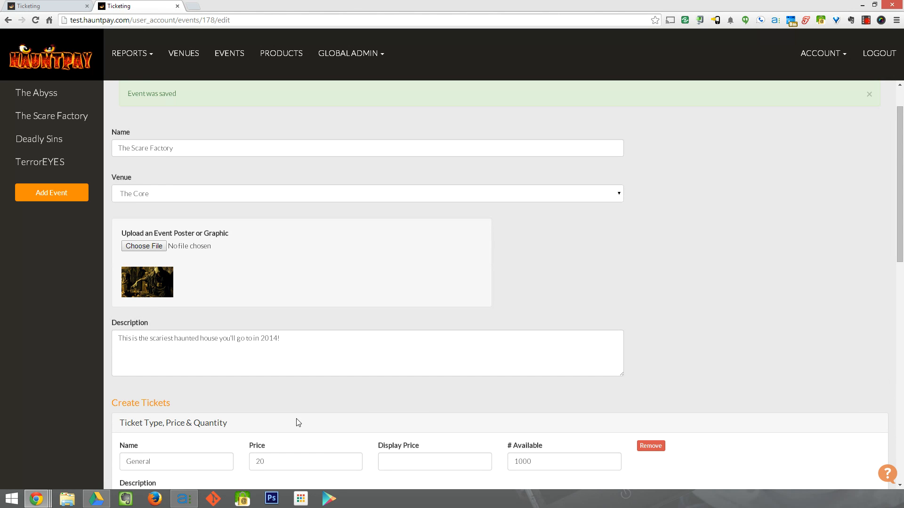
scroll(298, 422, down, 3)
scroll(297, 418, down, 9)
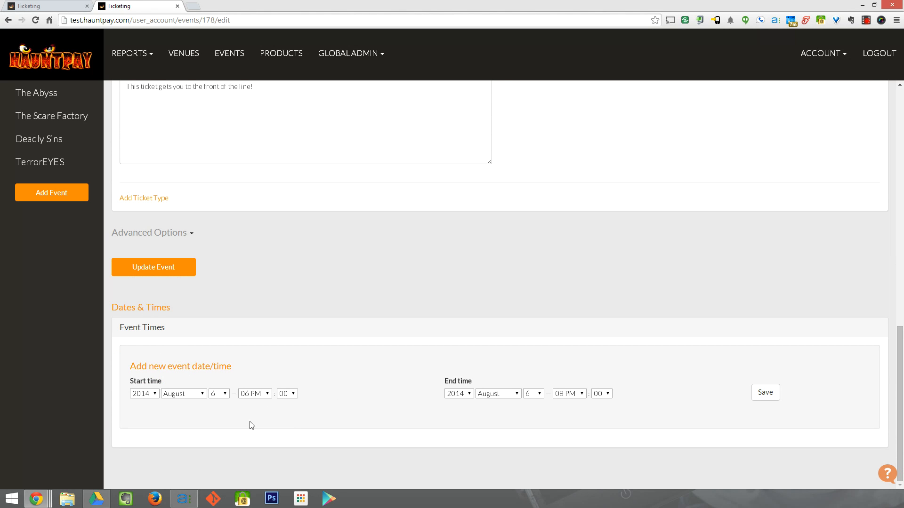
- Set the show time start to October 2, 2014 at 08 PM
click(192, 395)
click(186, 370)
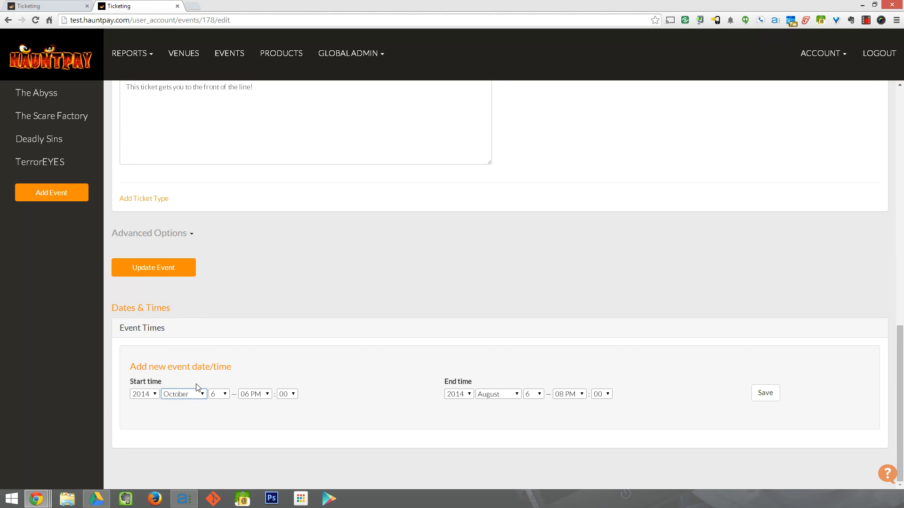
click(218, 395)
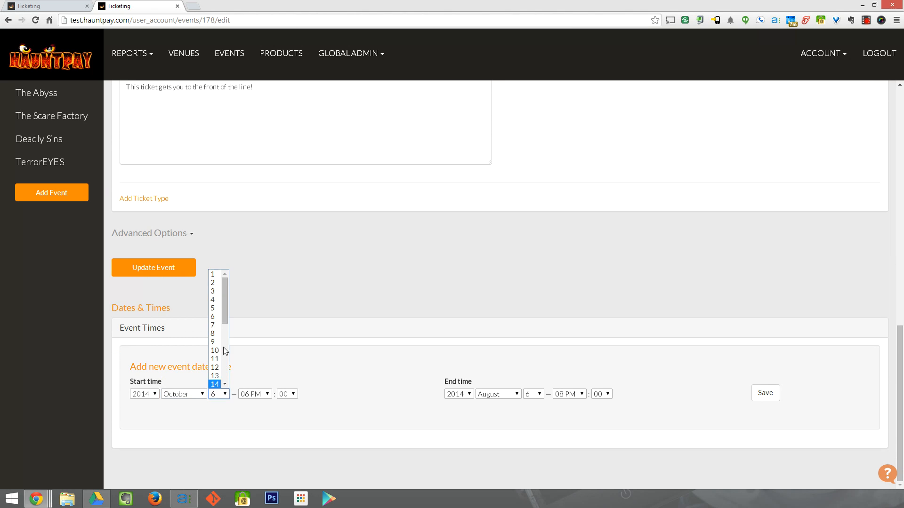
click(211, 282)
click(255, 395)
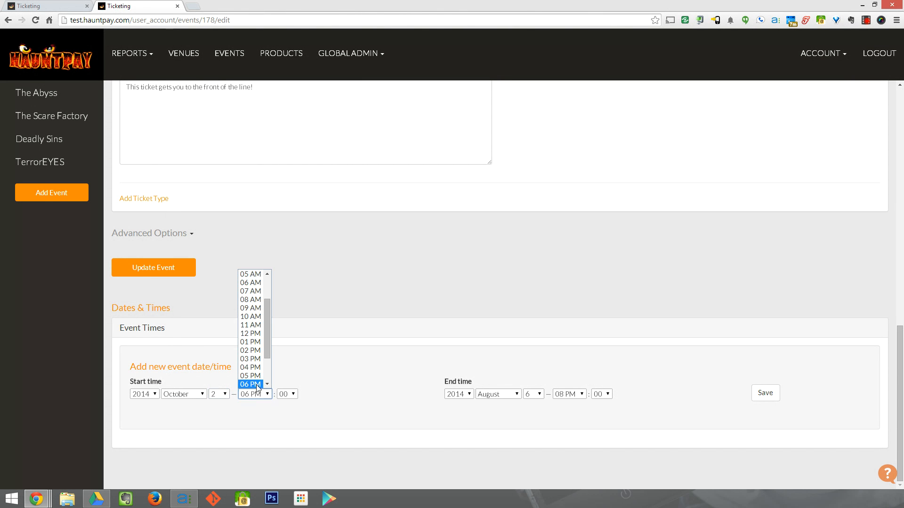
click(254, 371)
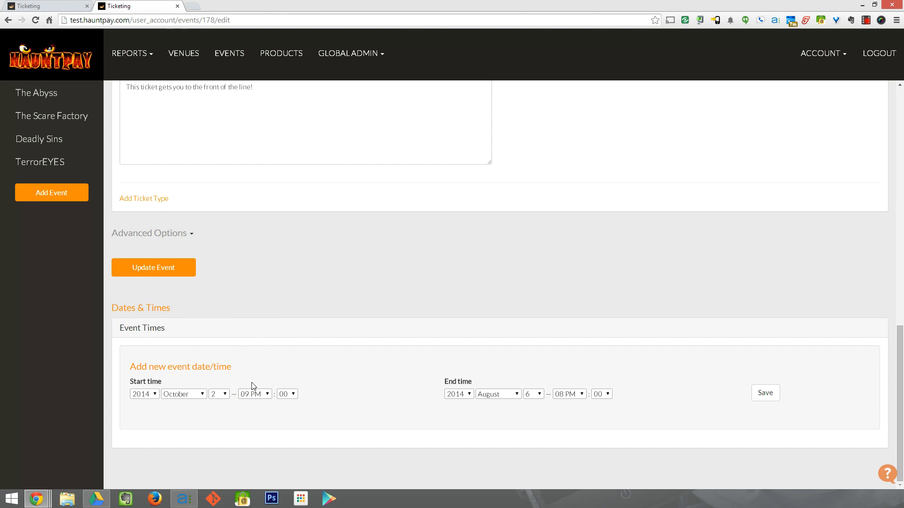
click(254, 392)
click(255, 376)
- Set the show time end to October 2 at 11 PM and save it
click(506, 398)
click(498, 368)
click(531, 394)
click(528, 282)
click(565, 394)
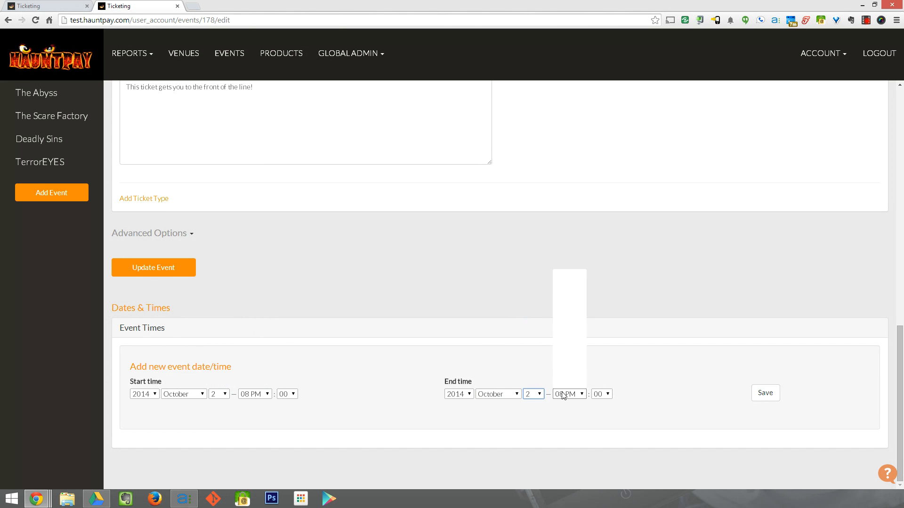
click(565, 384)
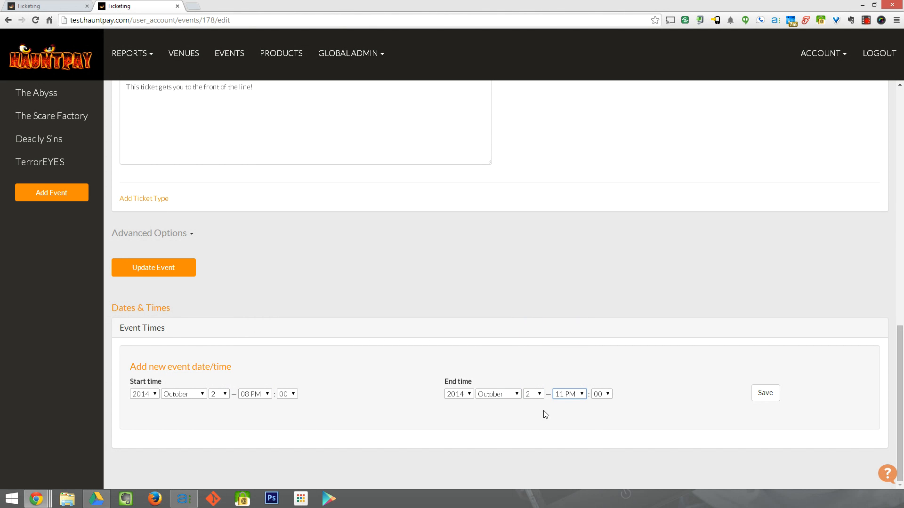
click(765, 393)
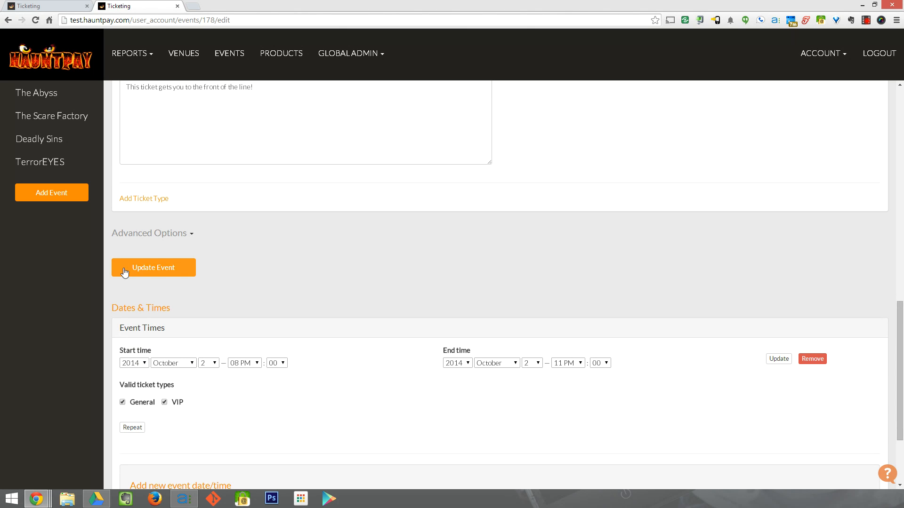
scroll(769, 365, down, 1)
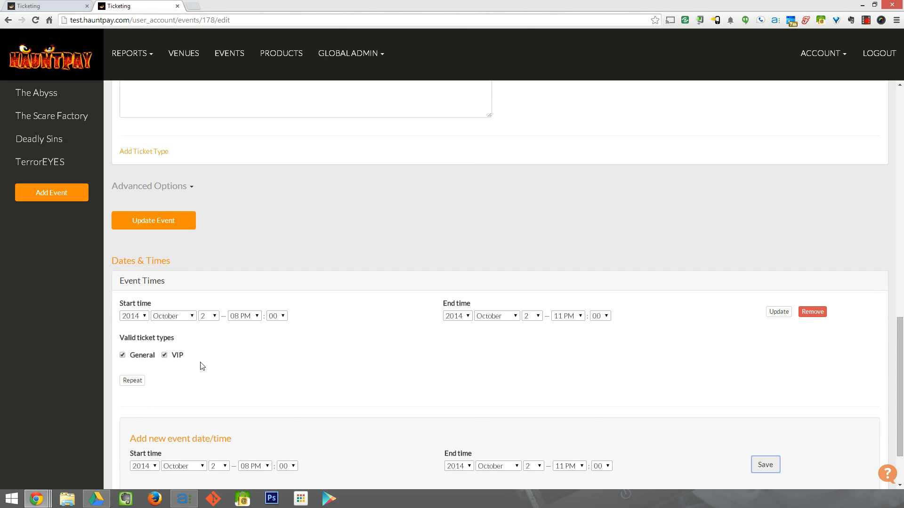
scroll(200, 363, down, 1)
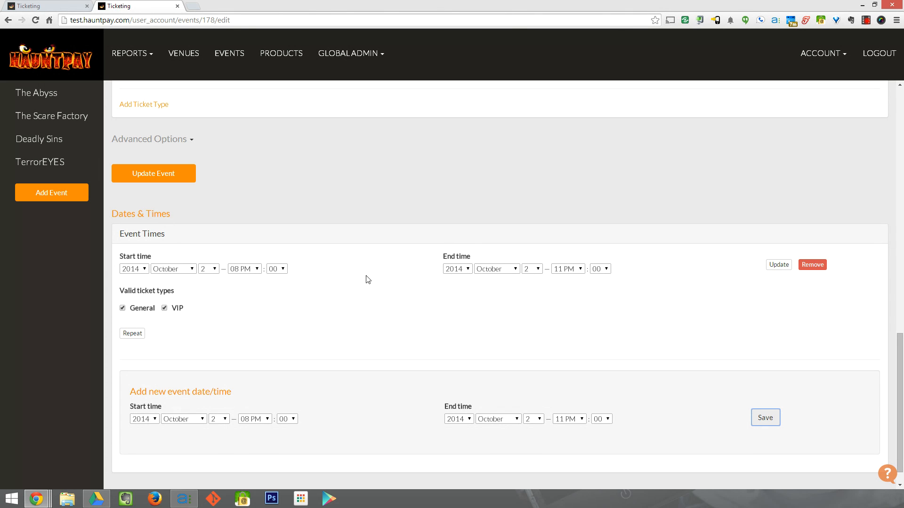
scroll(612, 417, down, 1)
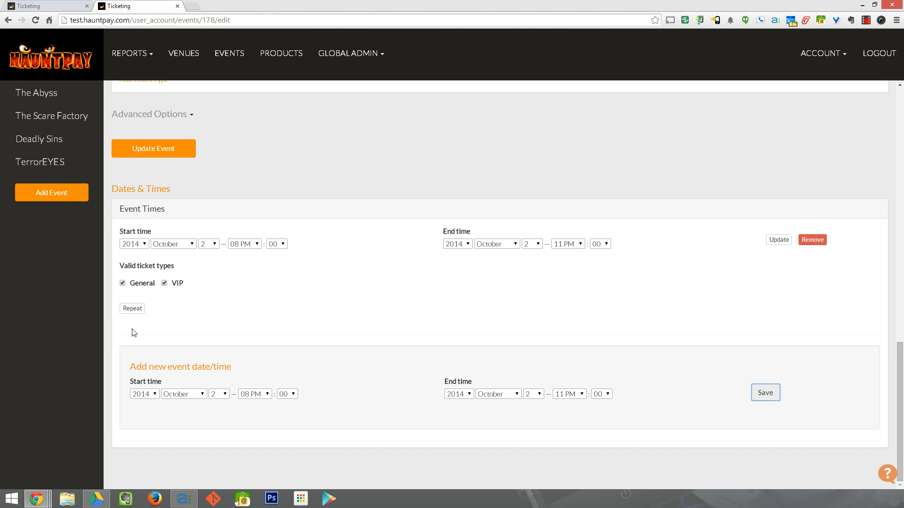
- Make the October 2 show time repeat every Thursday, Friday and Saturday until 11/02/2014, and save
click(133, 309)
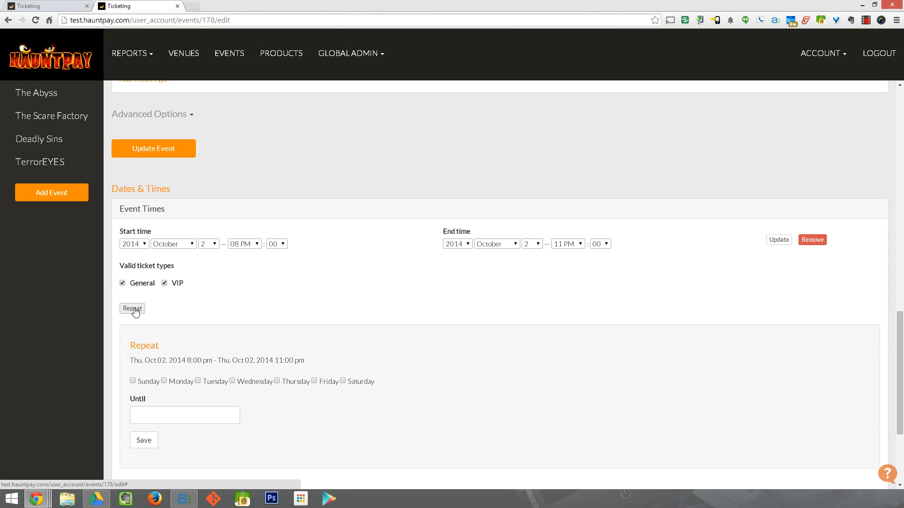
scroll(137, 306, down, 2)
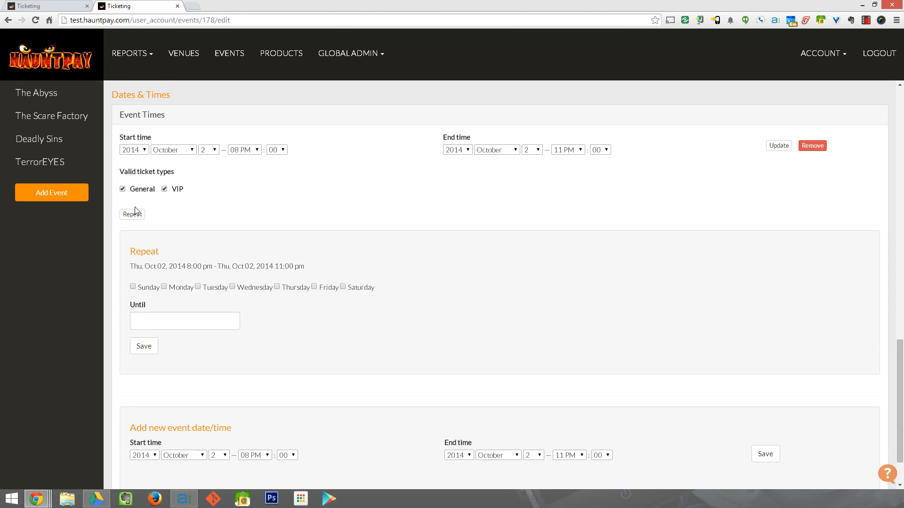
click(277, 287)
click(315, 288)
click(344, 287)
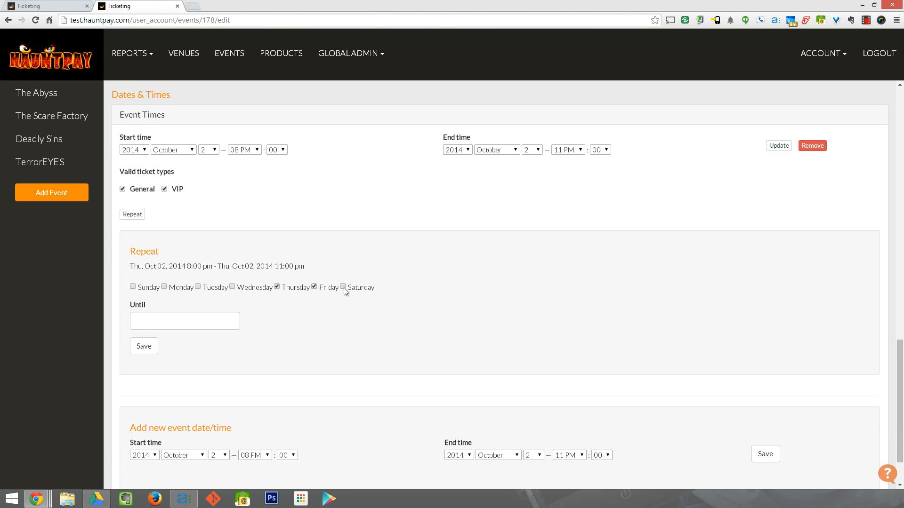
click(180, 322)
click(233, 198)
click(233, 197)
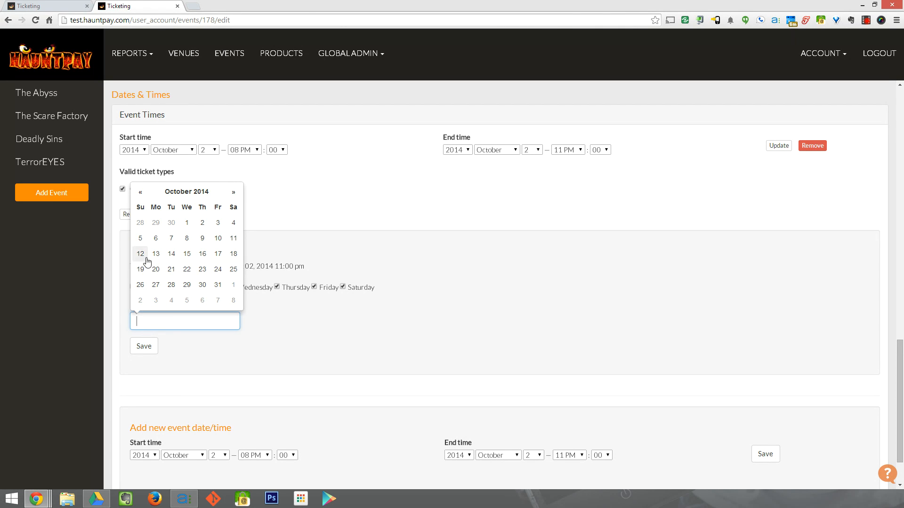
click(140, 300)
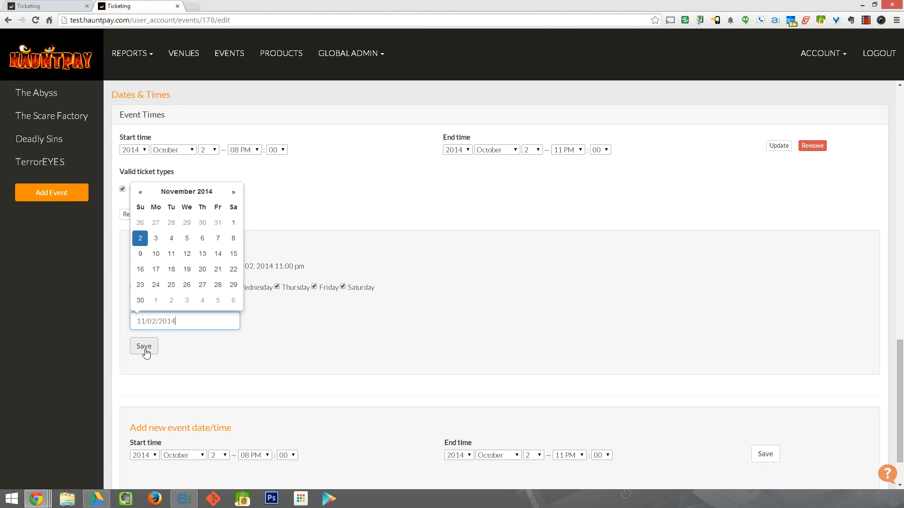
click(162, 355)
click(139, 348)
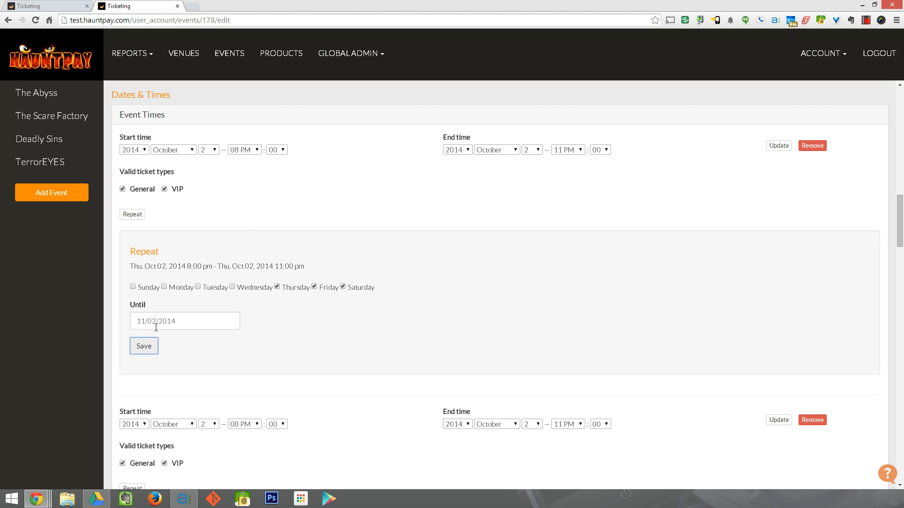
- Check the generated show times, then save The Scare Factory with Update Event
scroll(223, 378, down, 1)
scroll(225, 380, down, 2)
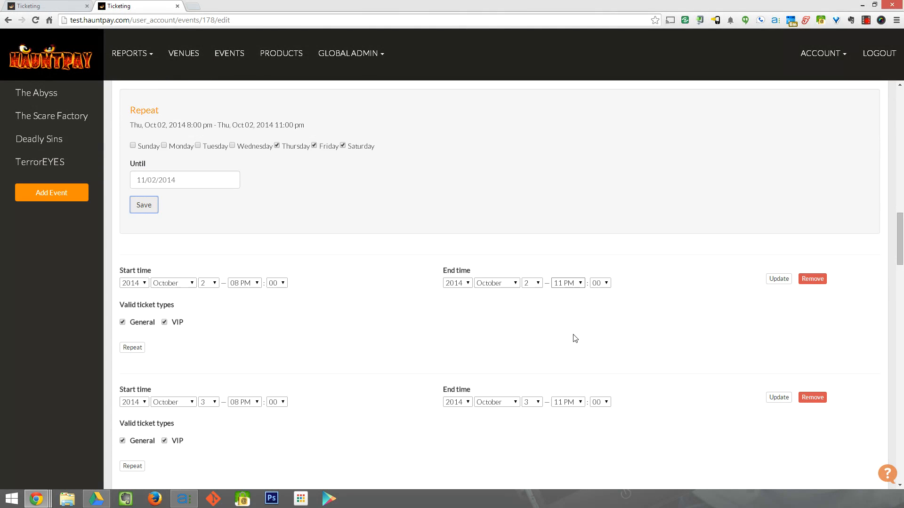
scroll(508, 296, down, 1)
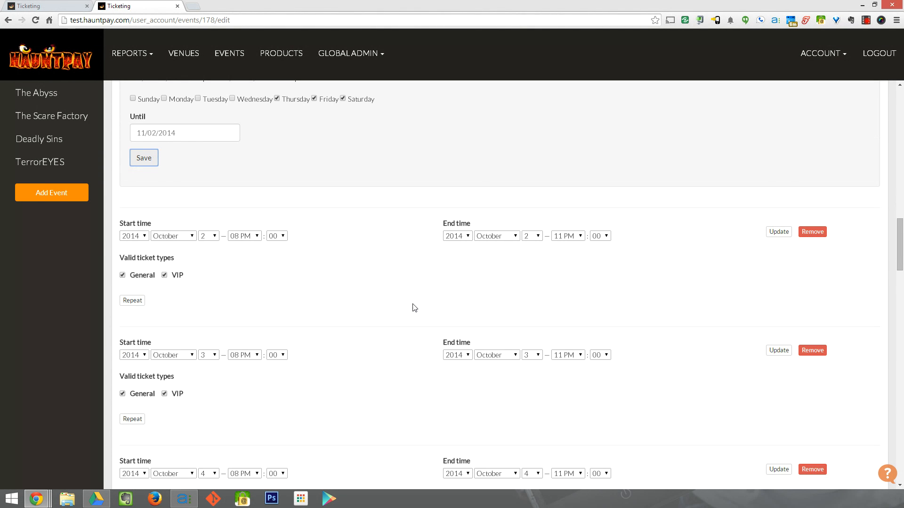
scroll(414, 306, down, 3)
scroll(484, 269, down, 7)
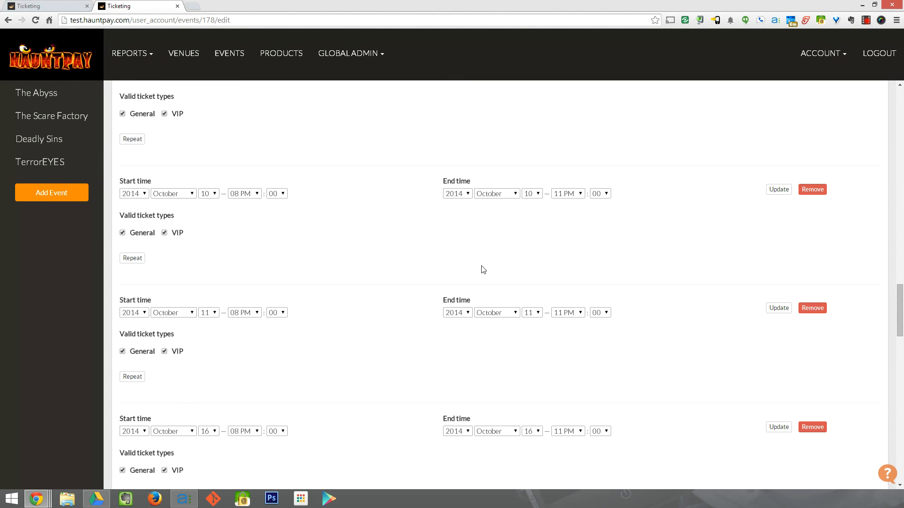
scroll(483, 269, down, 7)
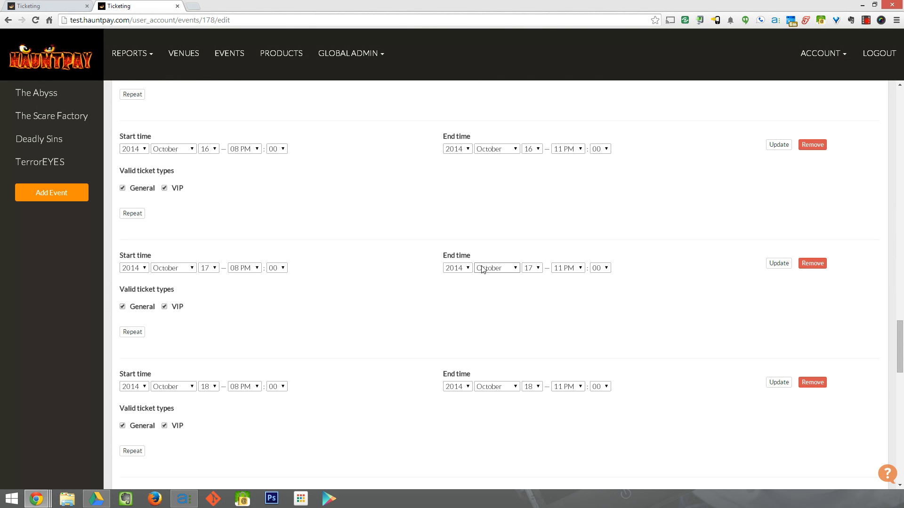
scroll(483, 269, down, 20)
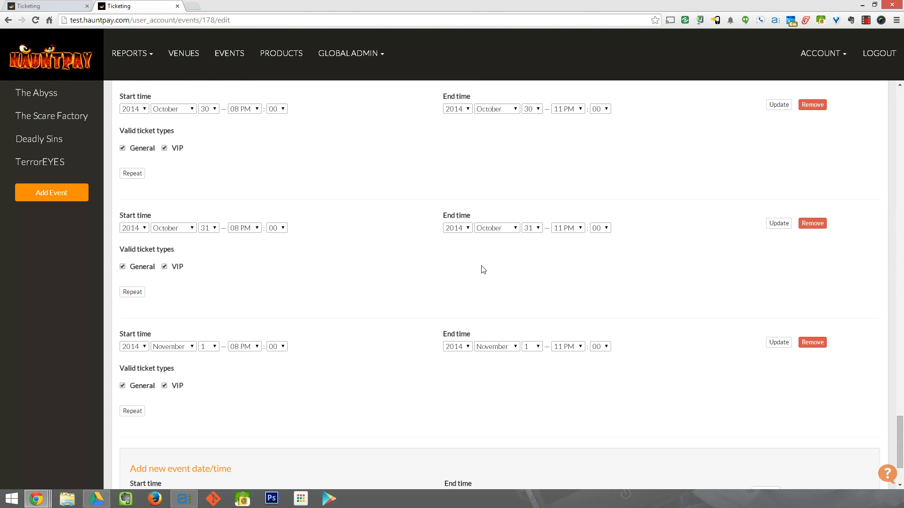
scroll(483, 269, up, 20)
scroll(482, 269, up, 20)
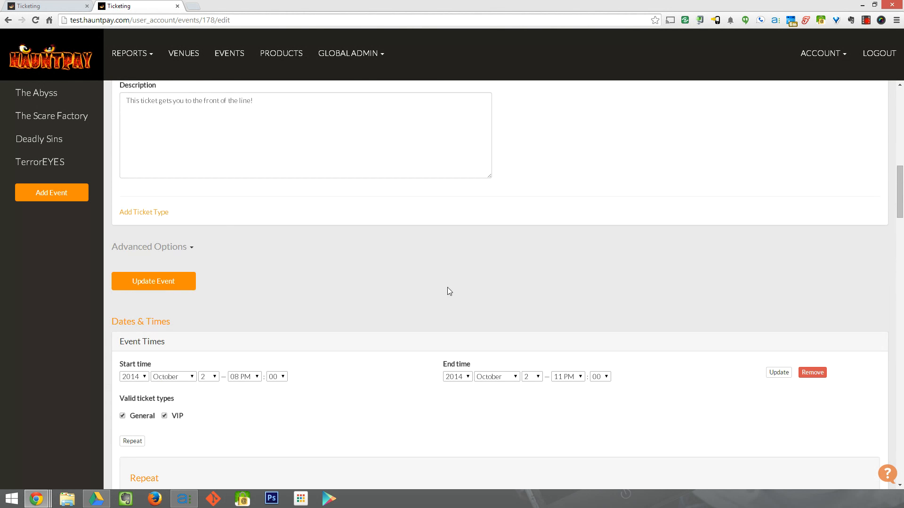
click(325, 150)
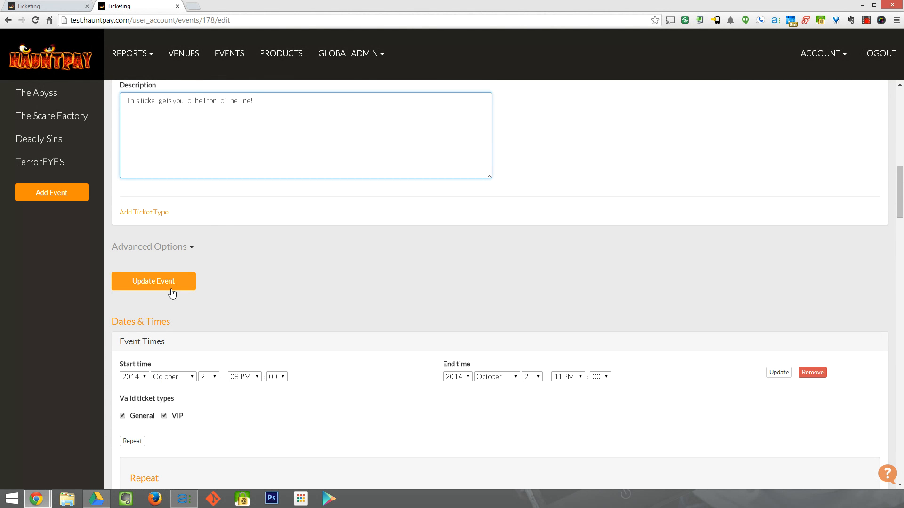
click(149, 284)
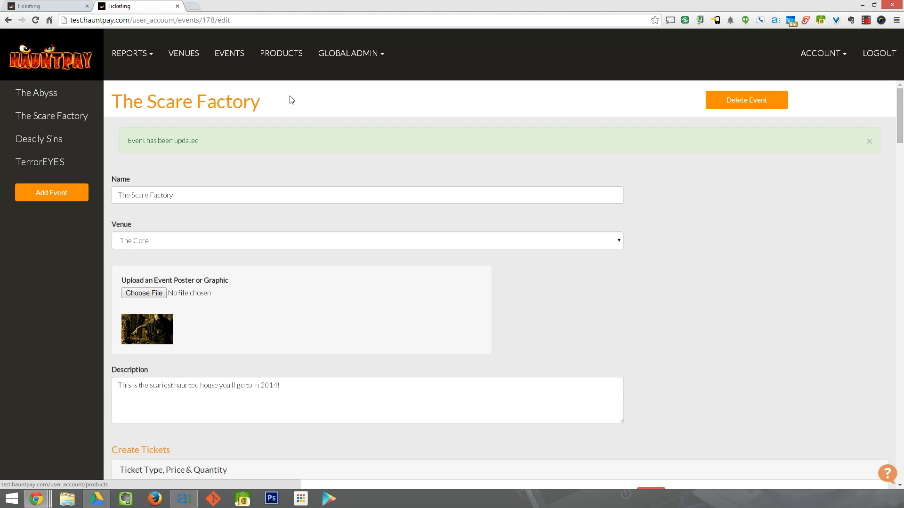
- Open The Scare Factory's public page from the Events list and review its address, title and show times
click(226, 55)
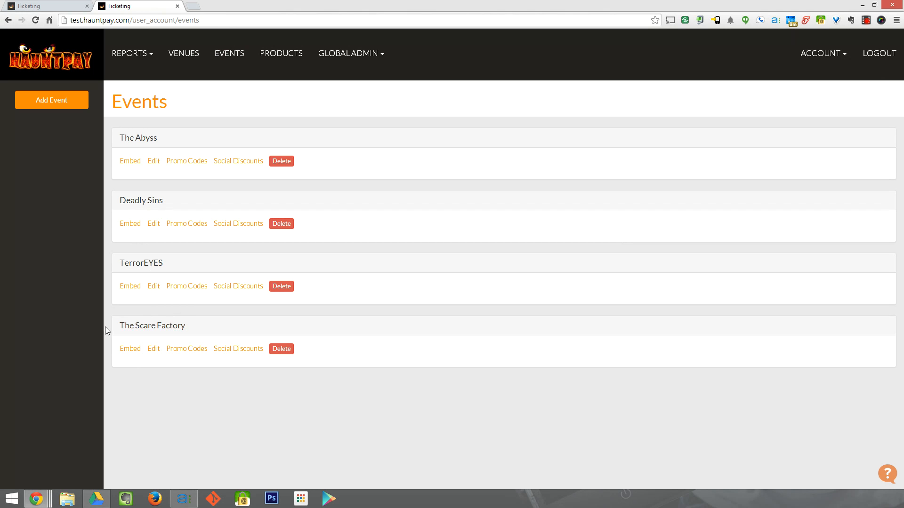
click(151, 328)
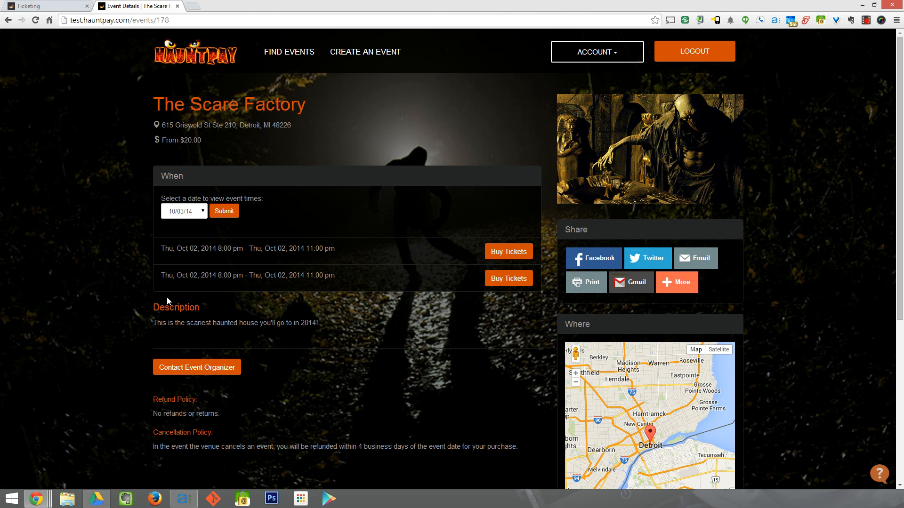
click(155, 23)
click(175, 18)
drag(272, 140, 142, 95)
click(142, 95)
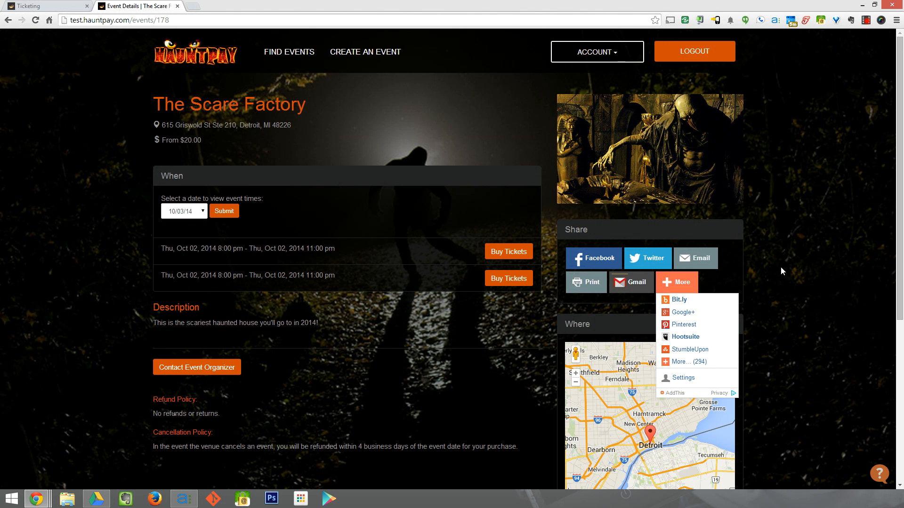
scroll(847, 196, down, 4)
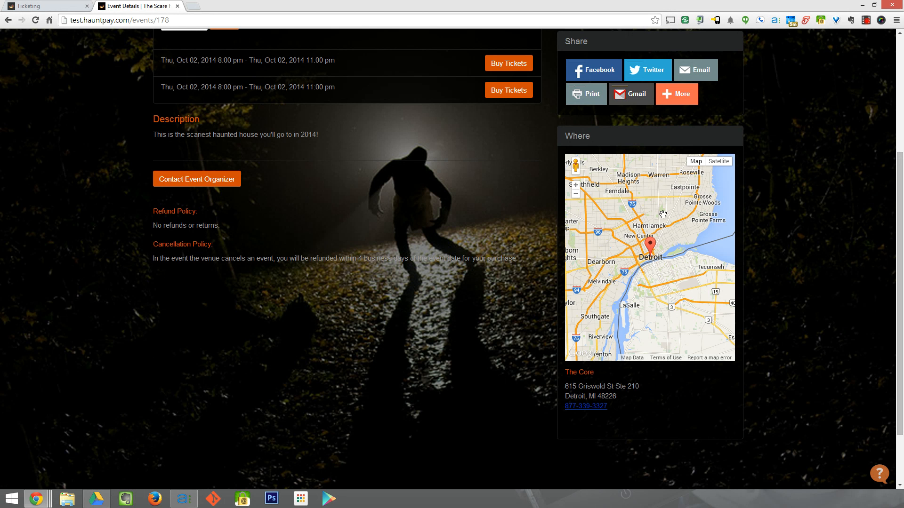
scroll(383, 207, up, 4)
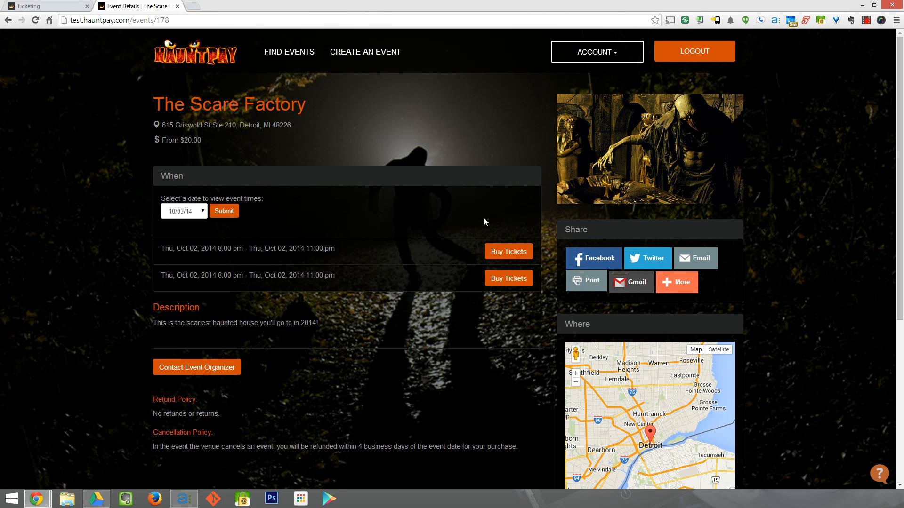
- Pick date 10/05/14 and check out one General ticket for the Sat, Oct 04 show
click(185, 211)
click(185, 243)
click(224, 211)
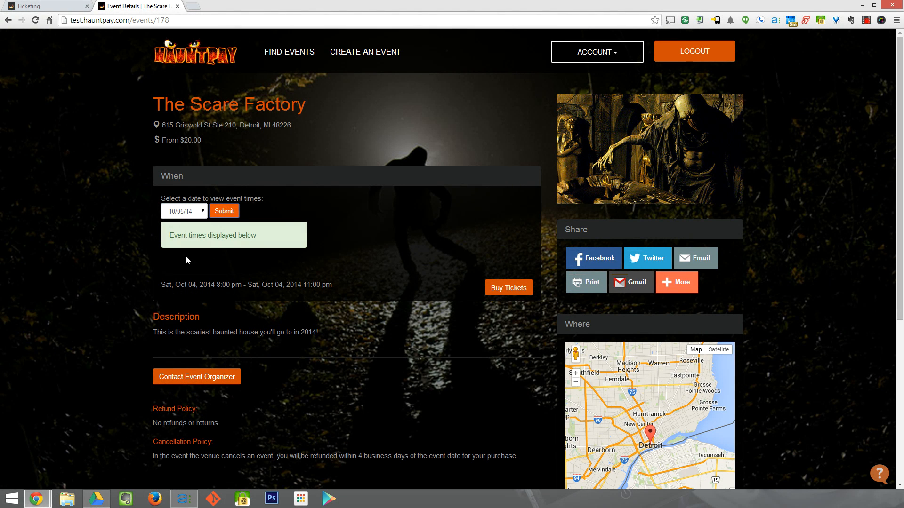
click(513, 288)
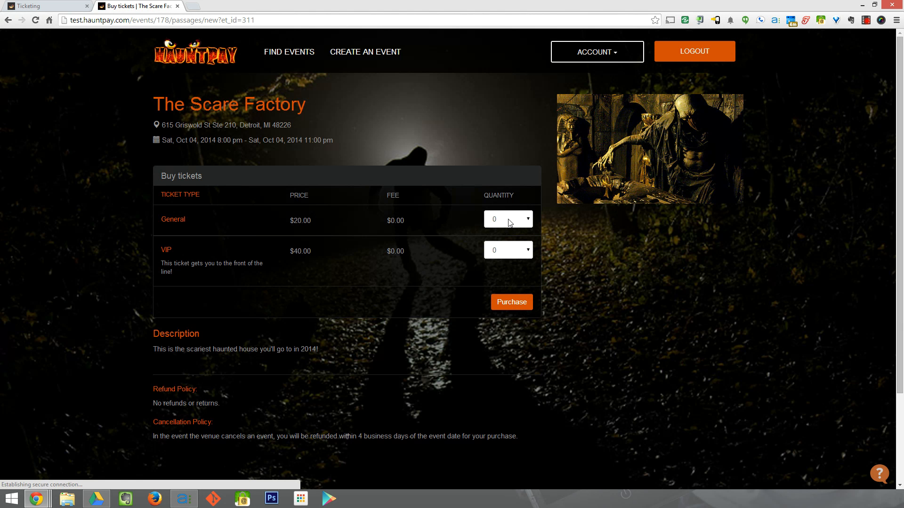
click(508, 219)
click(503, 240)
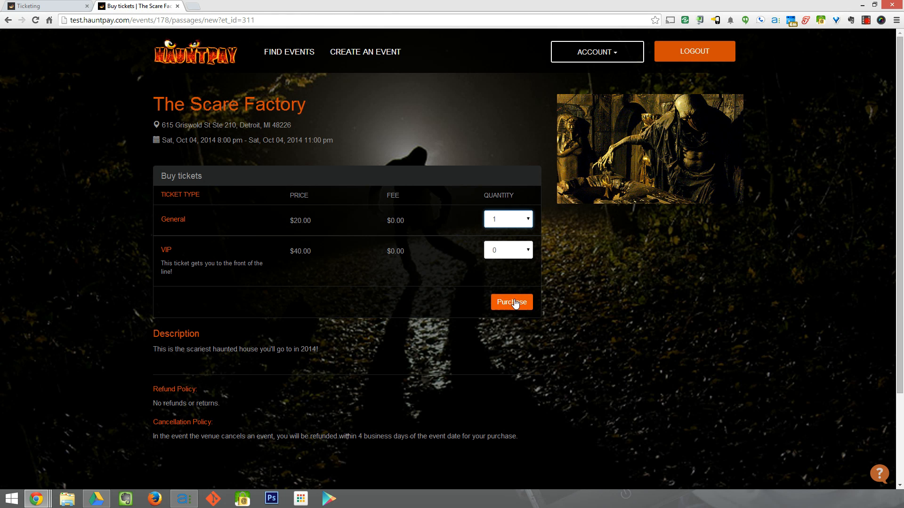
drag(186, 220, 160, 220)
click(513, 308)
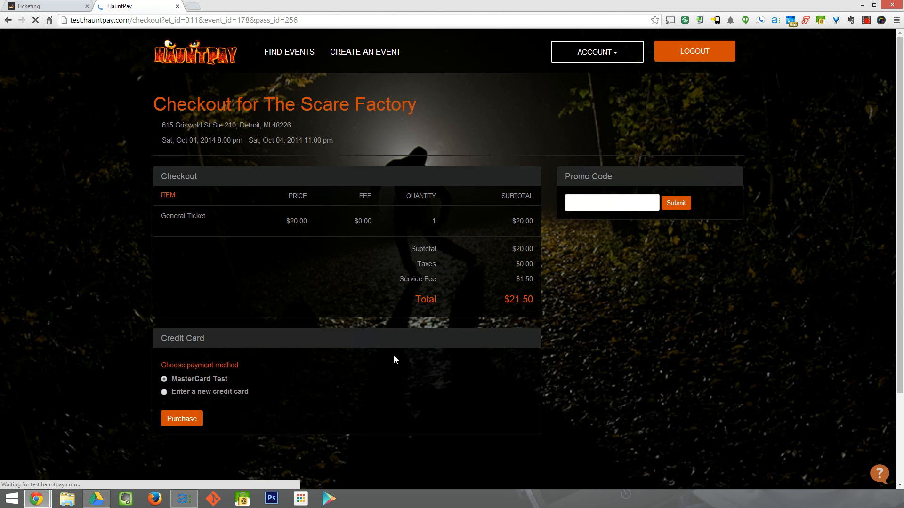
- Pay with the MasterCard Test card and confirm the $21.50 charge
click(164, 392)
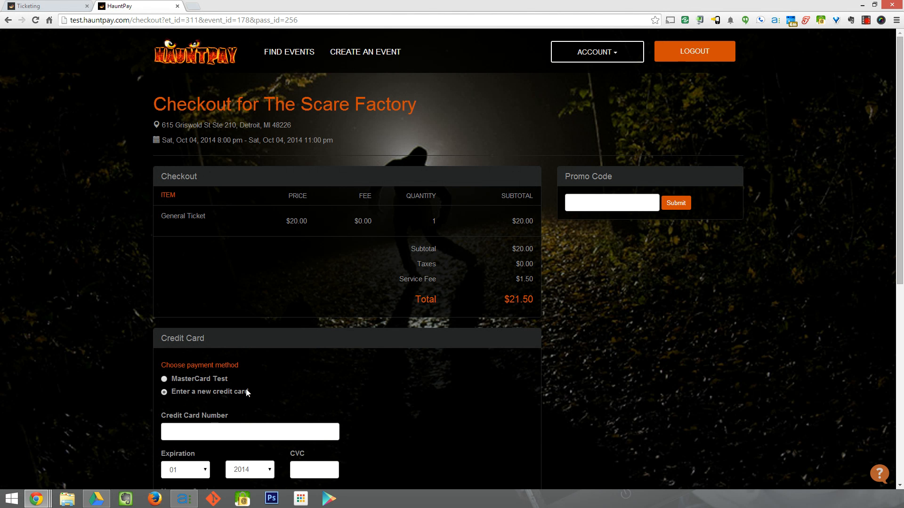
scroll(248, 436, down, 2)
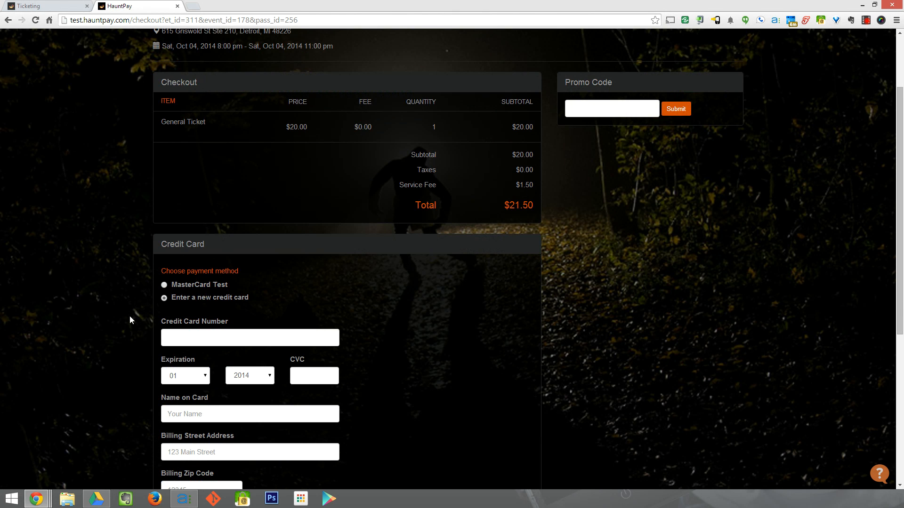
scroll(130, 320, up, 1)
click(163, 332)
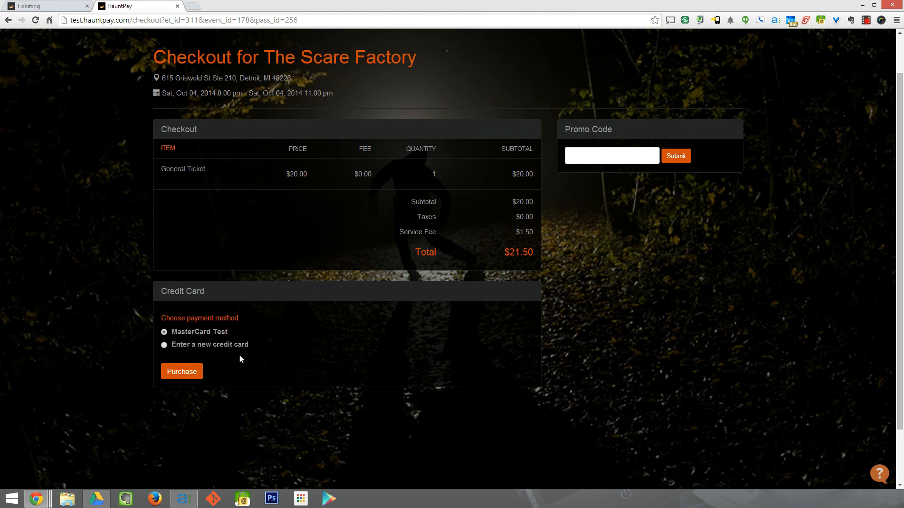
click(183, 372)
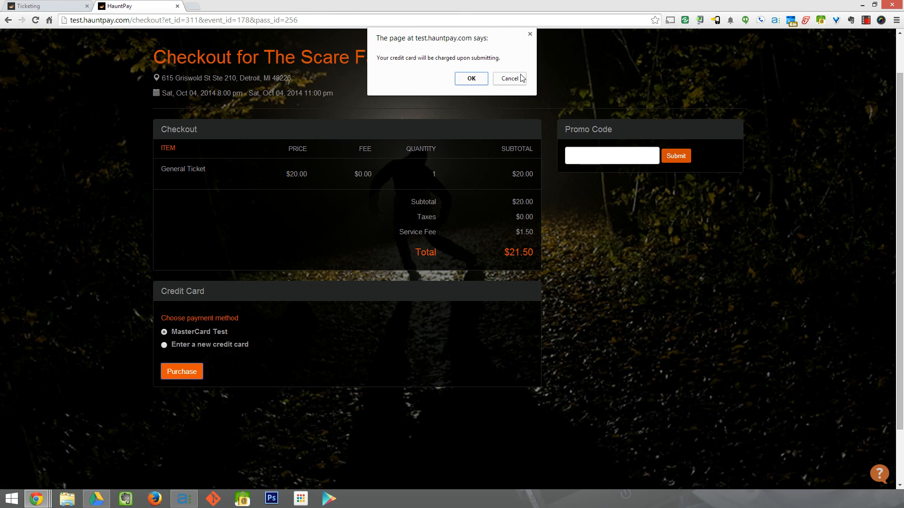
click(471, 78)
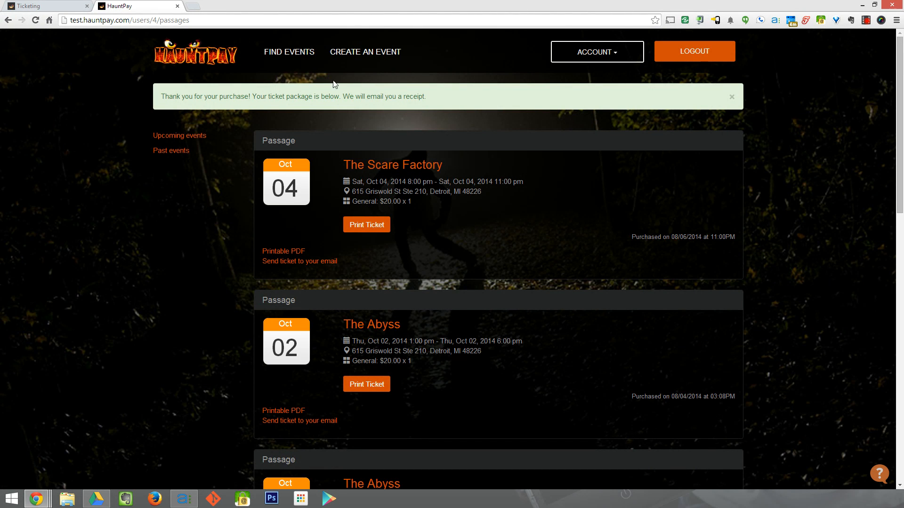
drag(251, 97, 378, 100)
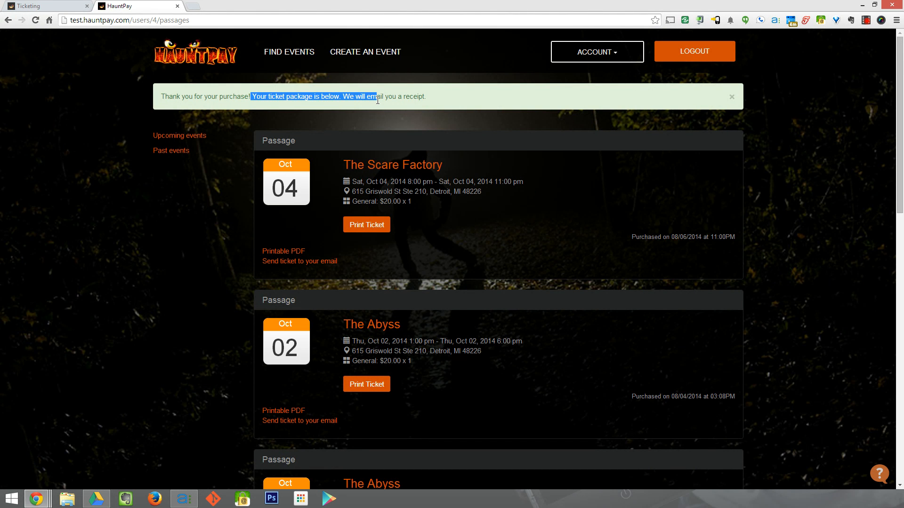
click(377, 100)
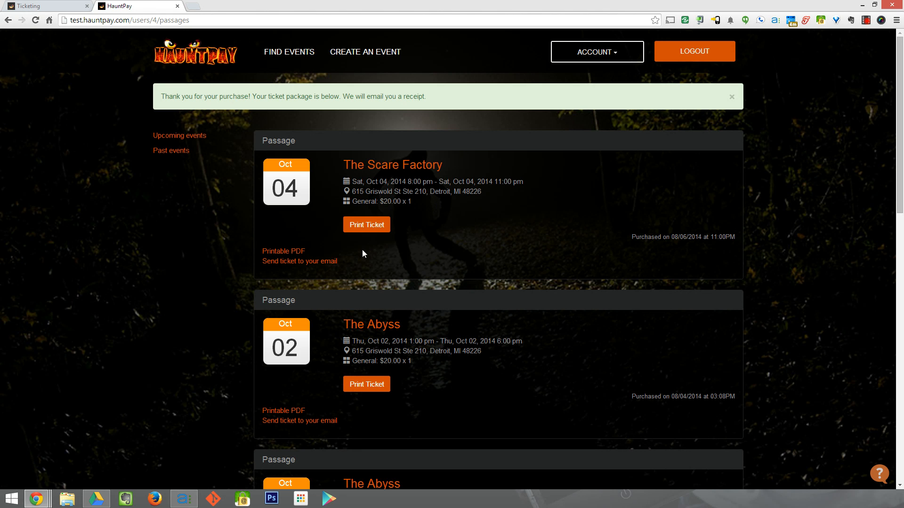
click(272, 252)
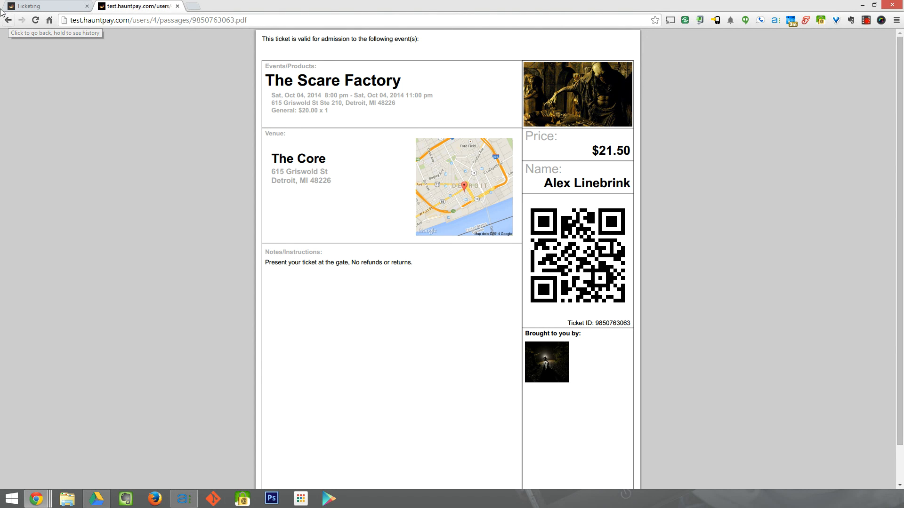
click(8, 21)
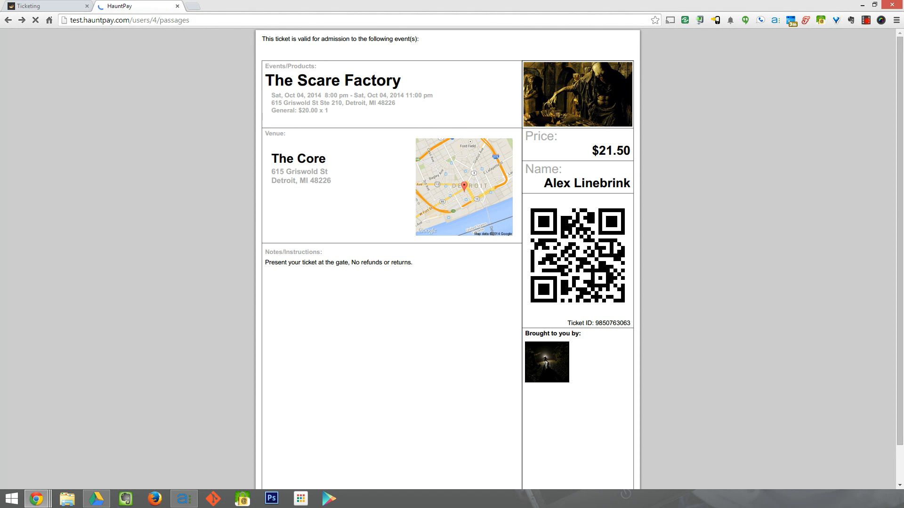